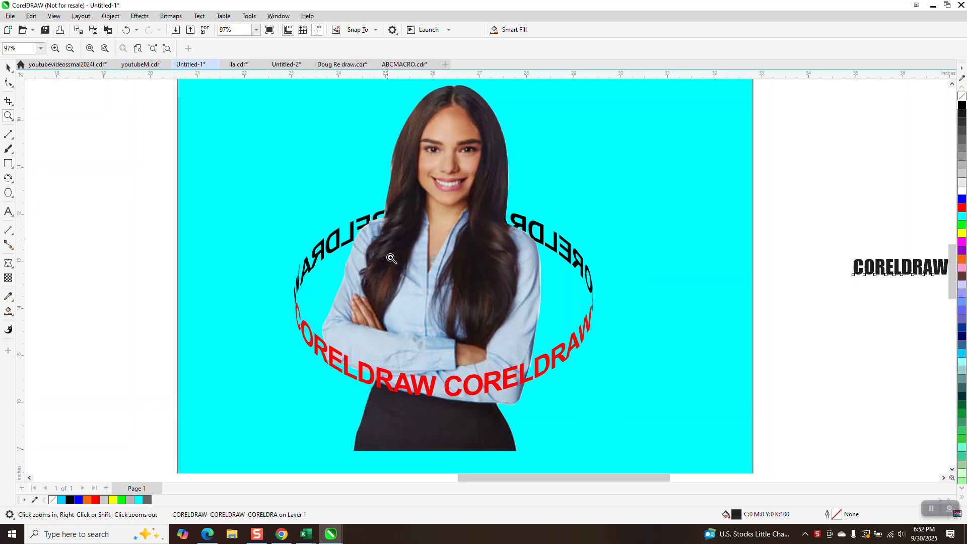
- Move the CORELDRAW text line up and draw a wide ellipse about 6.8 by 2.2 inches beneath it
scroll(342, 283, "down", 2)
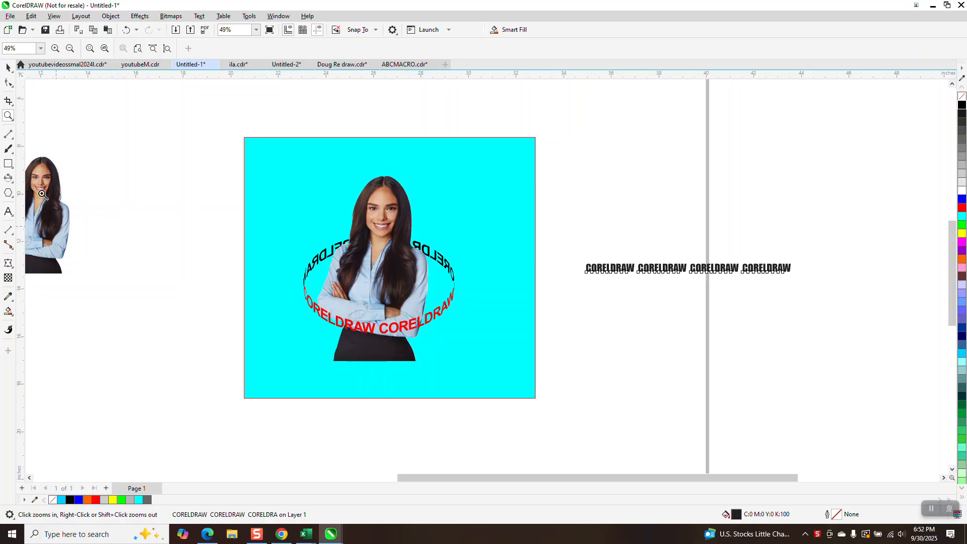
left_click(9, 68)
left_click_drag(687, 268, 686, 177)
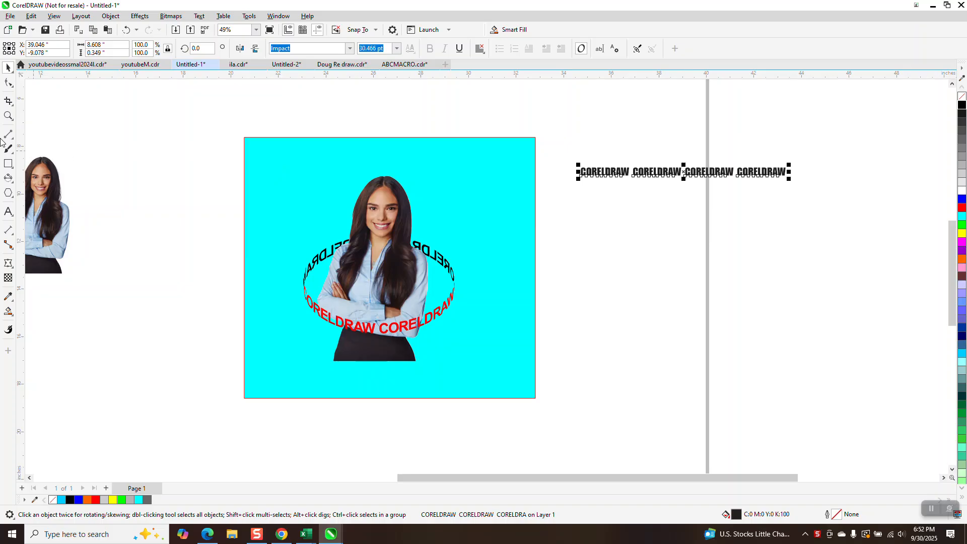
left_click(12, 183)
left_click(25, 177)
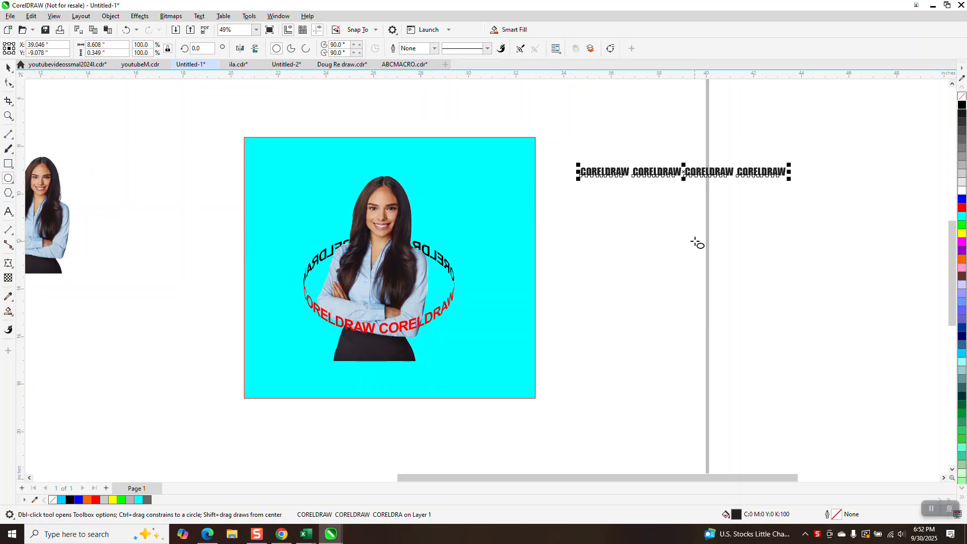
left_click_drag(756, 248, 596, 299)
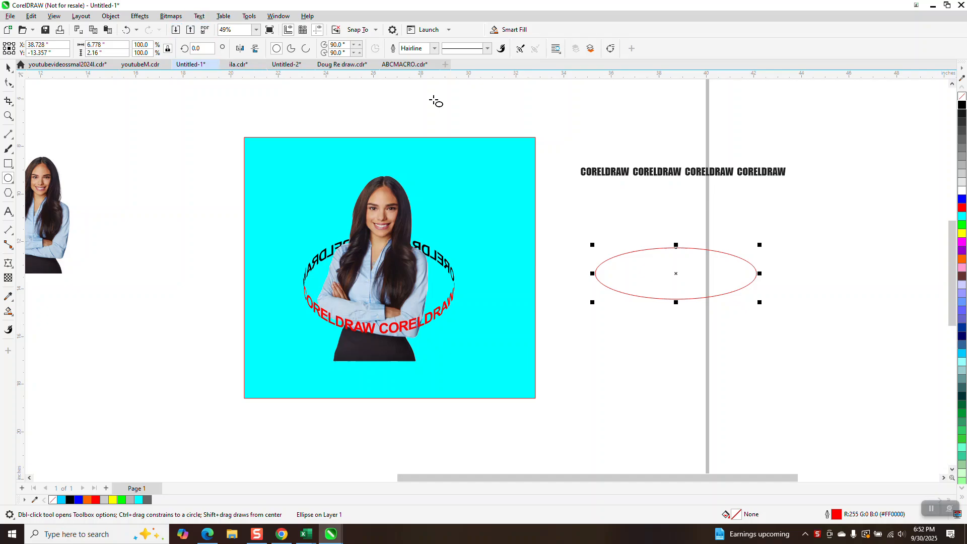
- Fit the CORELDRAW text line to the ellipse as its path, placing it along the inside about 0.341 inches from the curve
left_click(8, 67)
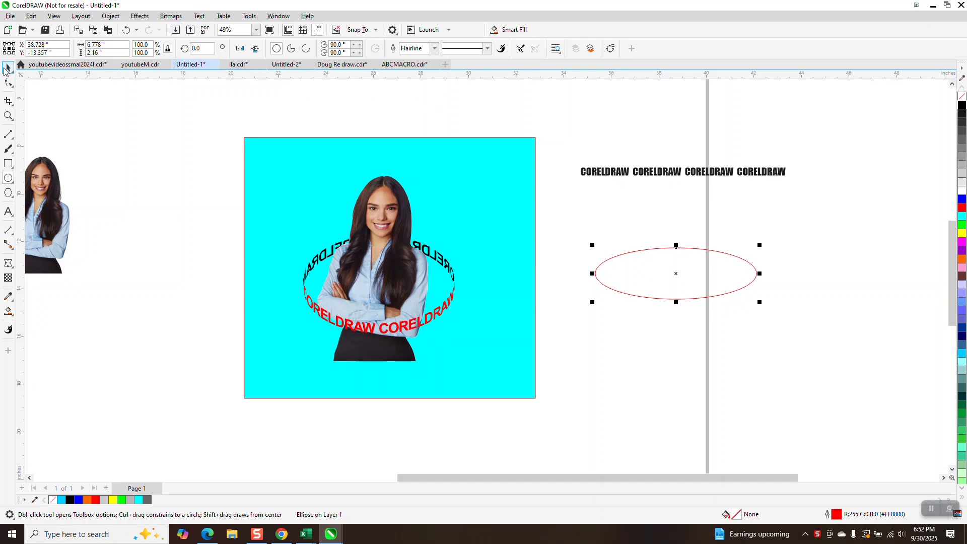
left_click(647, 174)
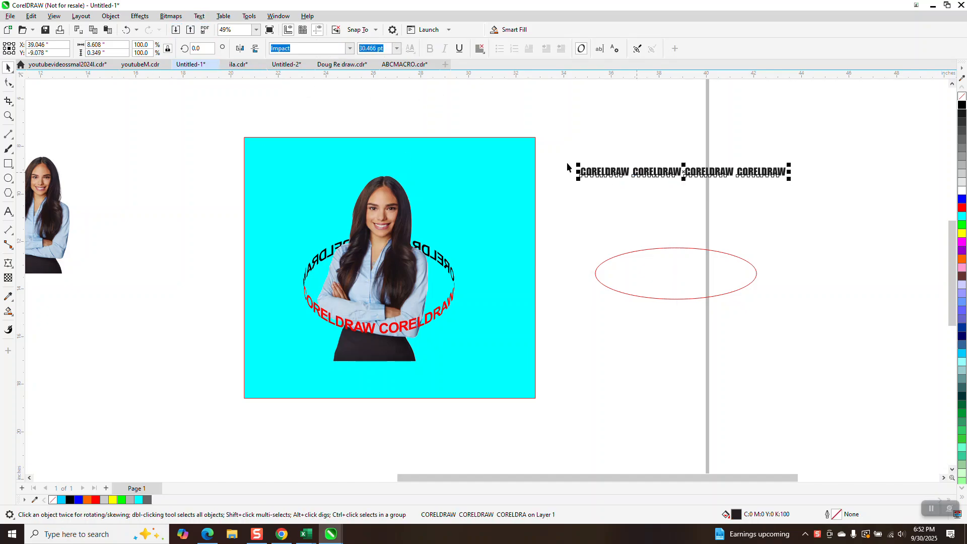
left_click(200, 16)
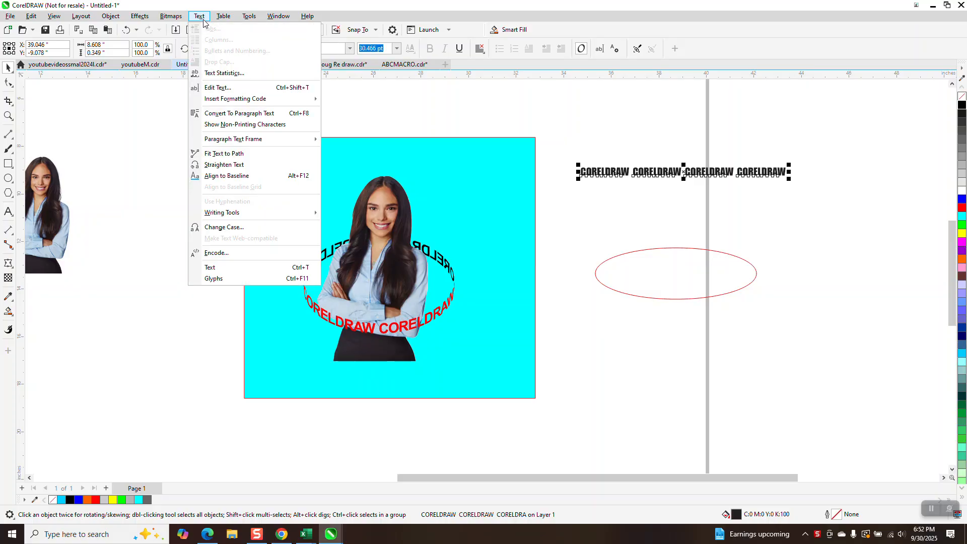
left_click(222, 153)
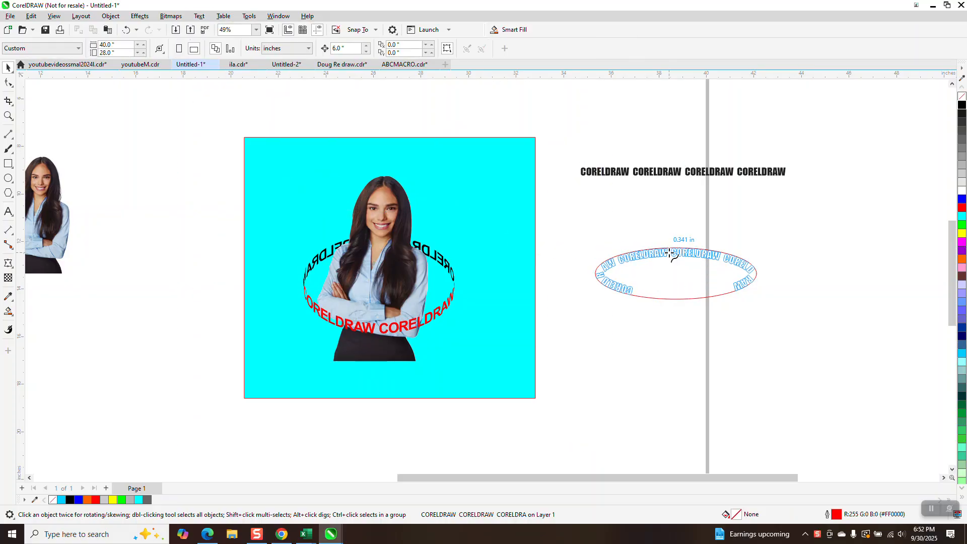
left_click(672, 253)
- Widen the letter spacing of the fitted text with the Shape tool until the words fill the whole ellipse
key("z")
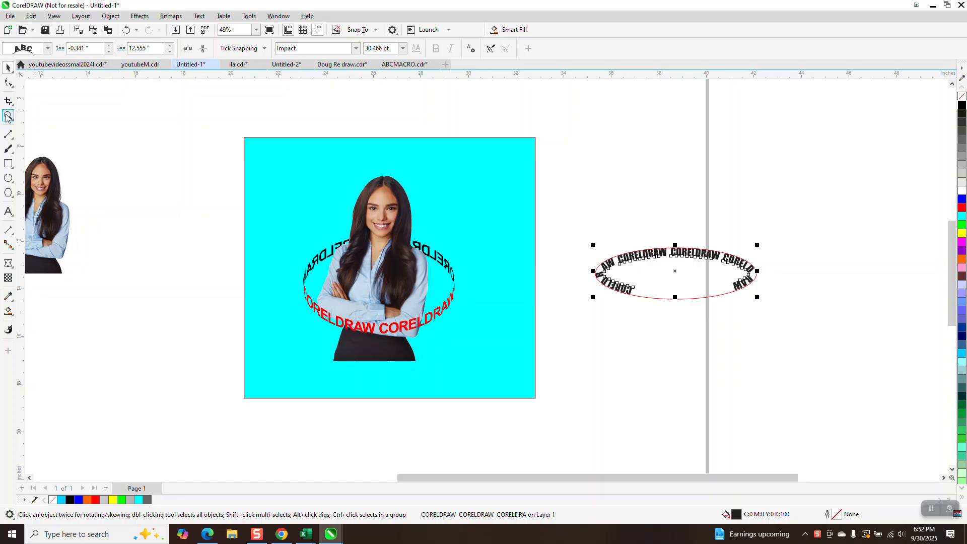
left_click(576, 220)
left_click_drag(604, 238, 649, 285)
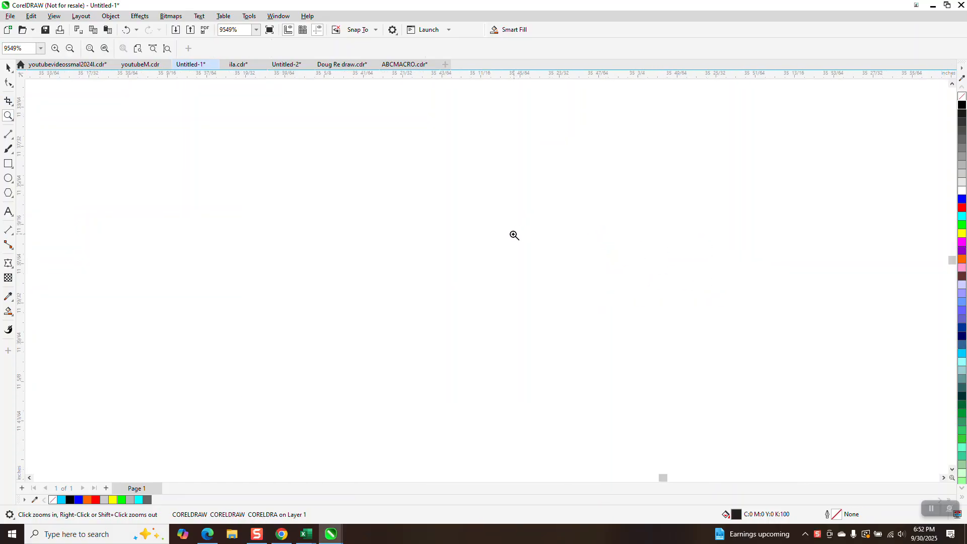
right_click(507, 232)
key("F4")
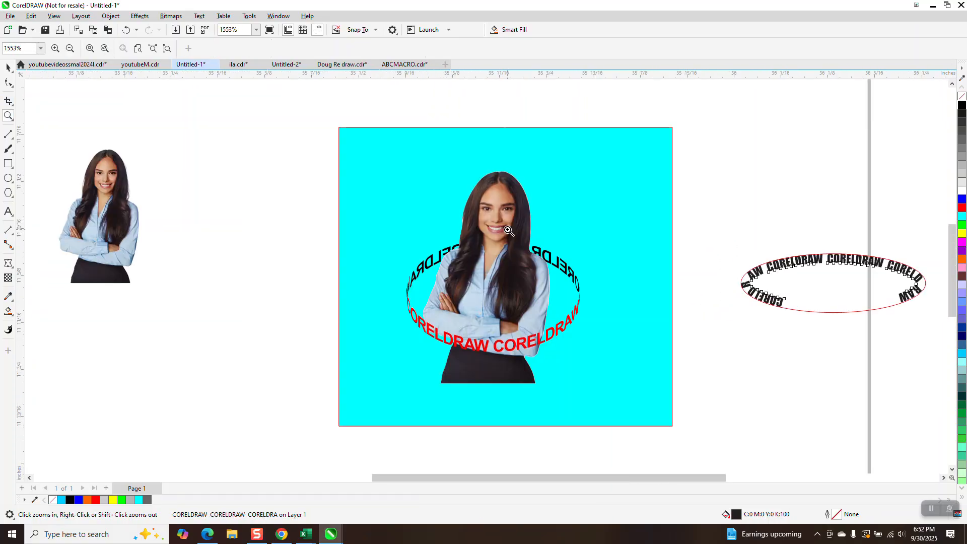
scroll(508, 231, "down", 2)
left_click_drag(622, 204, 830, 312)
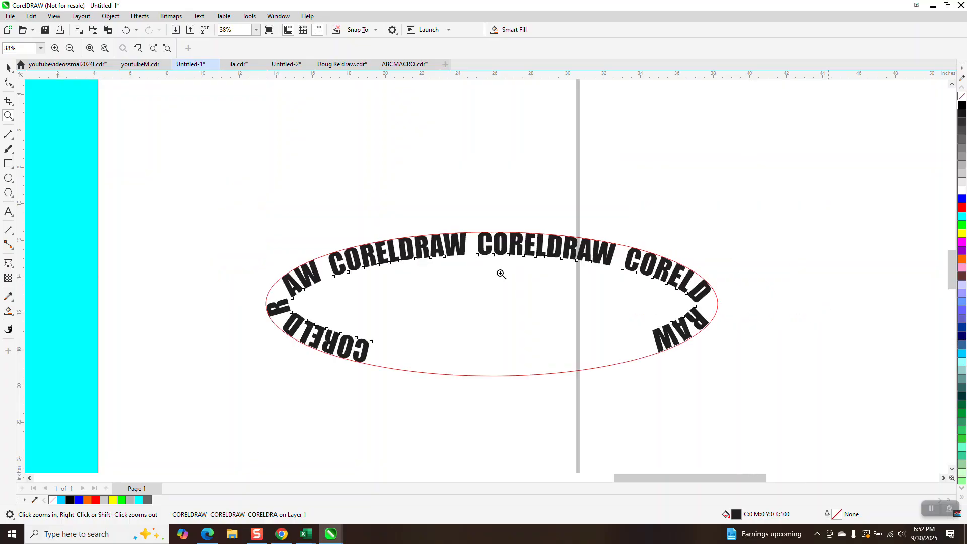
key("space")
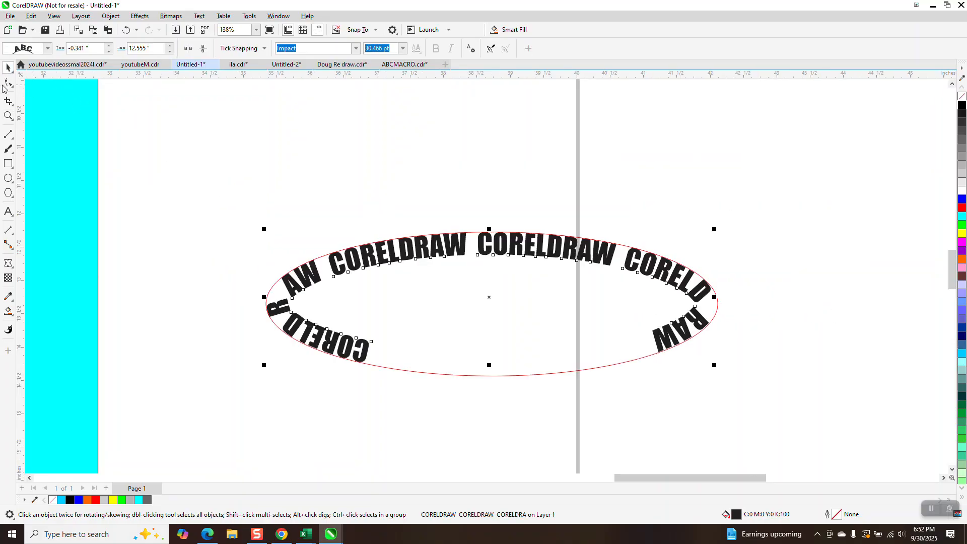
key("F10")
key("F10")
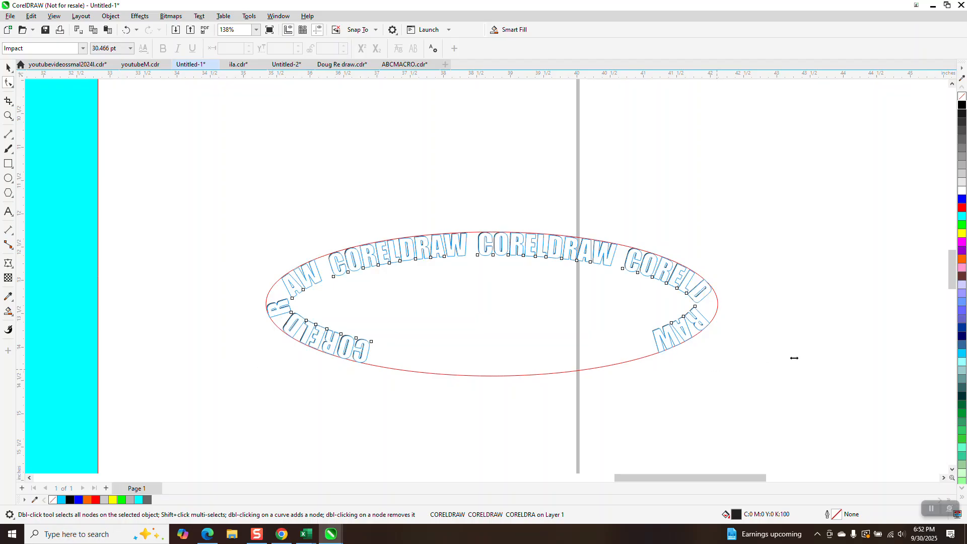
left_click_drag(793, 357, 716, 372)
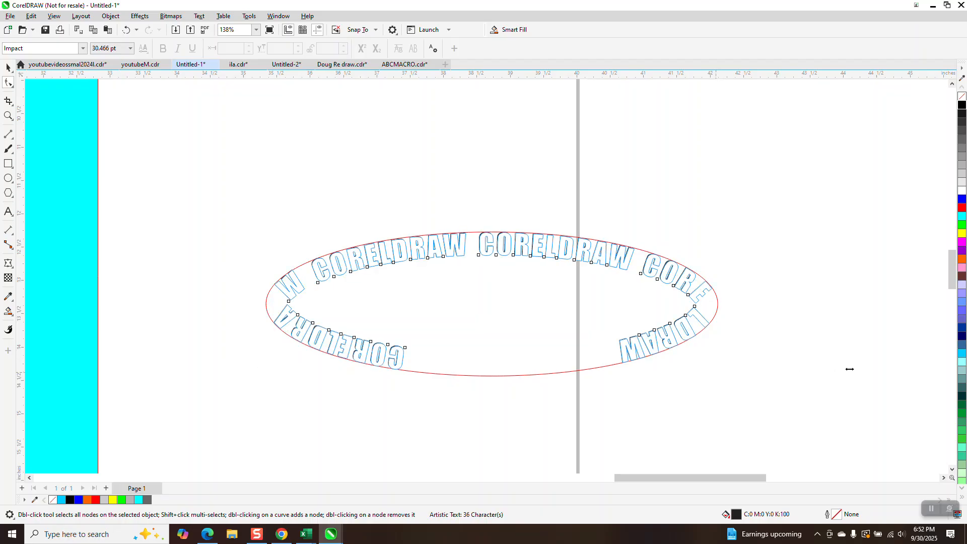
left_click_drag(875, 366, 873, 369)
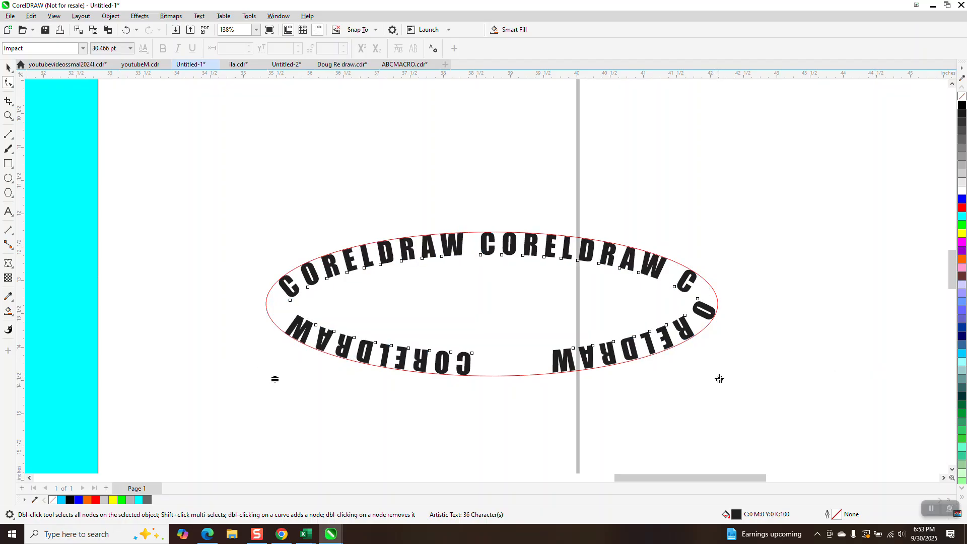
left_click_drag(719, 378, 816, 372)
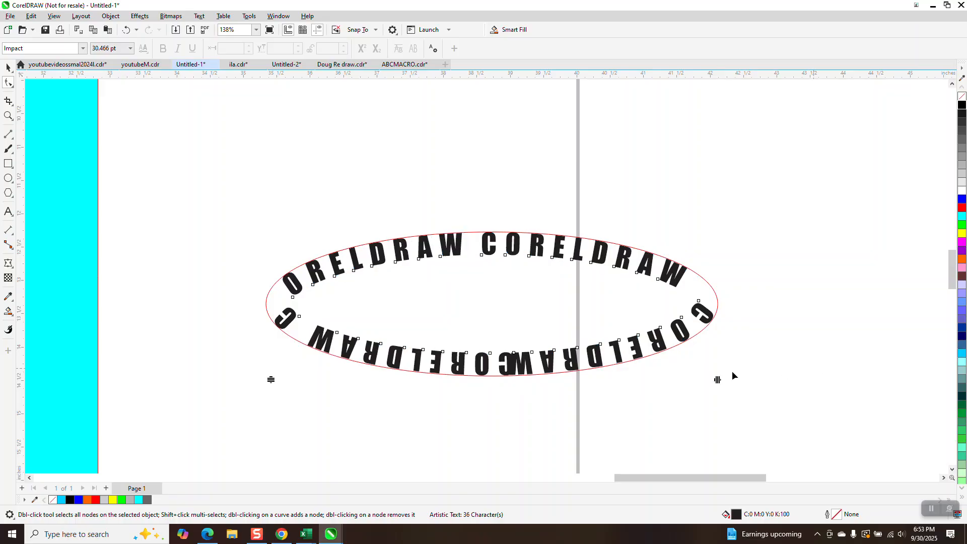
left_click_drag(718, 381, 703, 380)
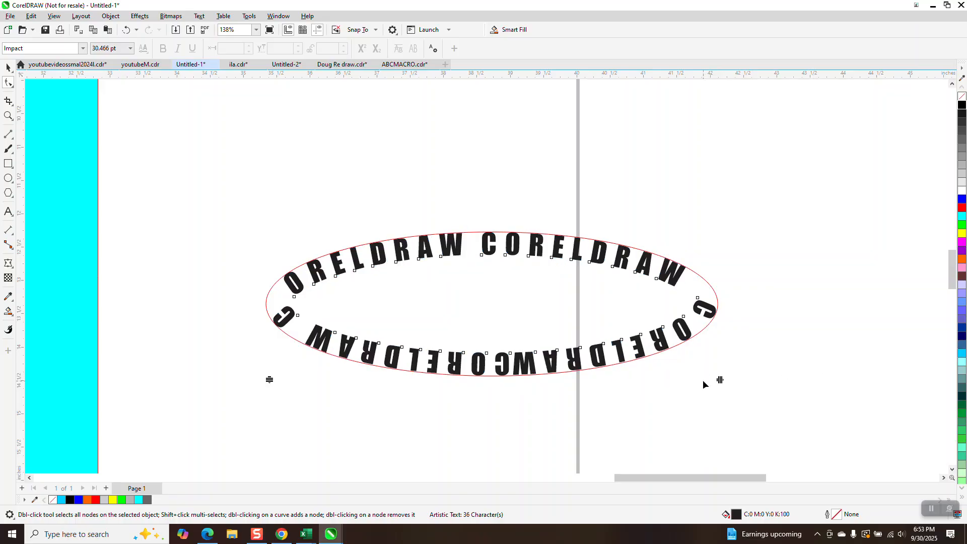
- Mirror the text on the ellipse both horizontally and vertically
left_click(7, 68)
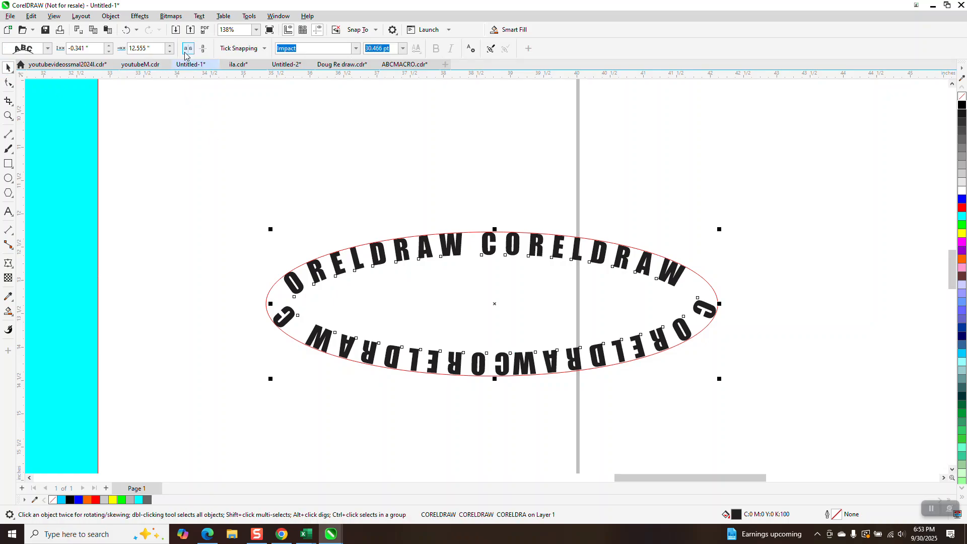
left_click(188, 49)
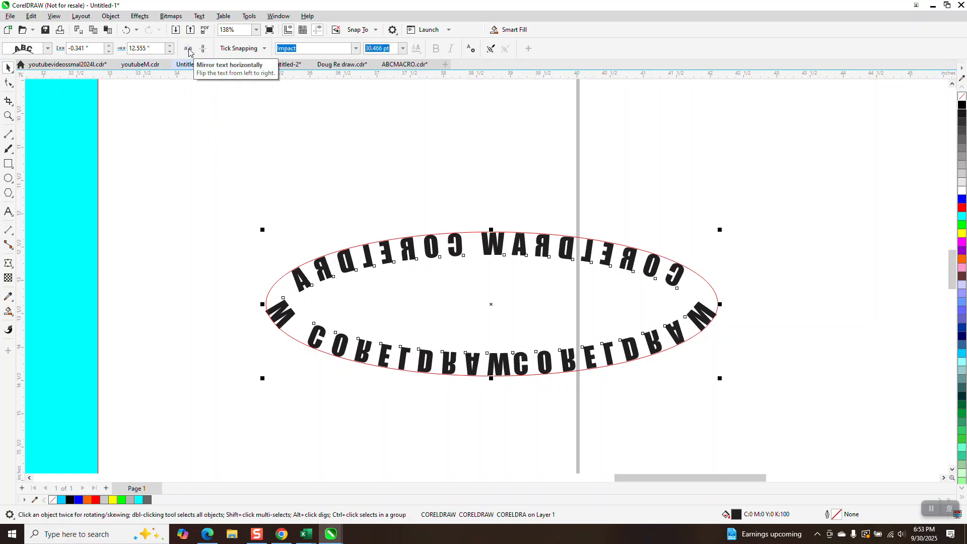
left_click(204, 48)
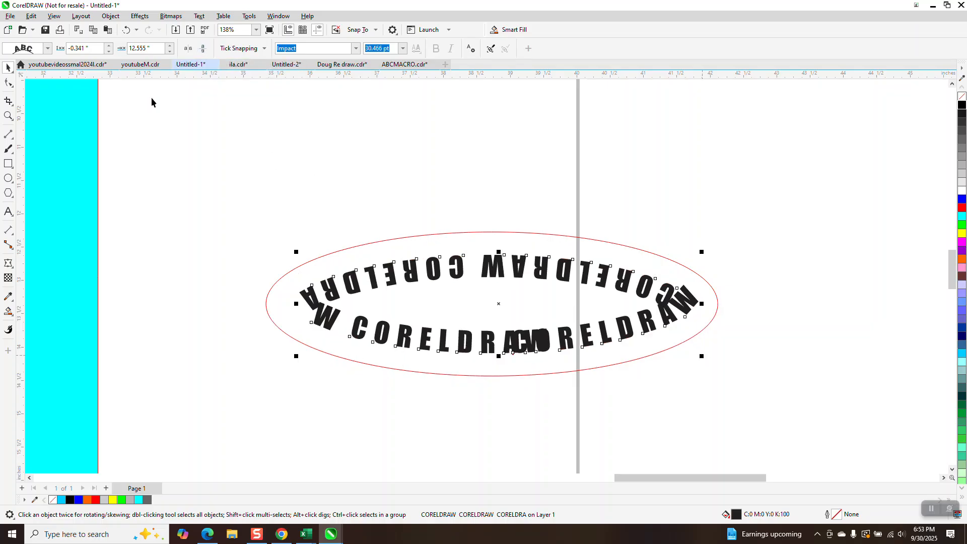
- Set the path text's offset to 12.455 inches and its distance from the path to 0.009 inches
left_click(143, 48)
left_click(170, 52)
left_click(170, 52)
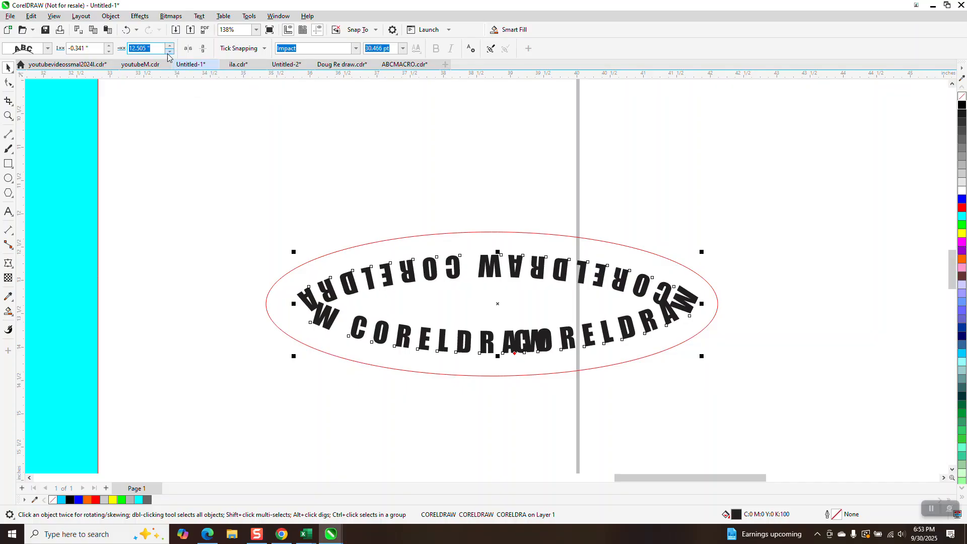
left_click(108, 52)
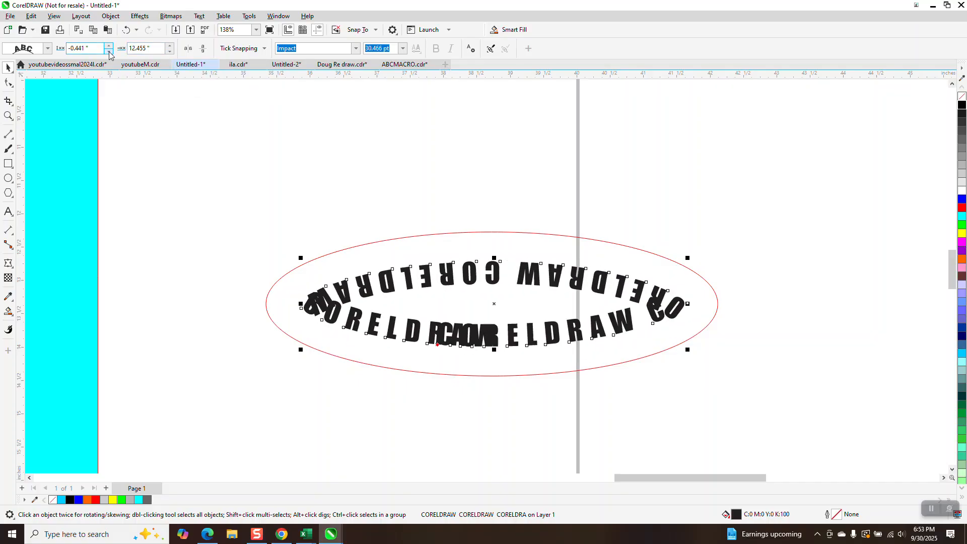
left_click(109, 46)
left_click(109, 46)
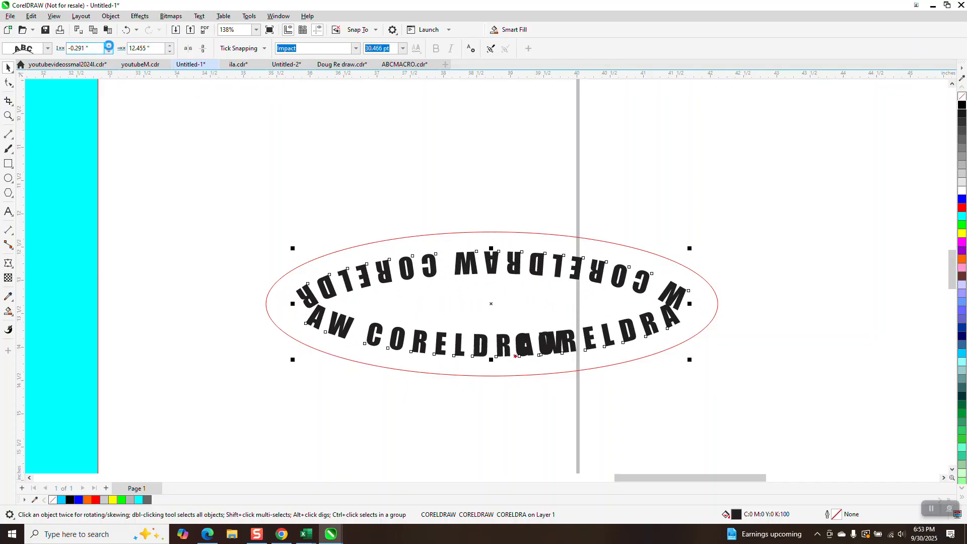
left_click(109, 46)
left_click(109, 45)
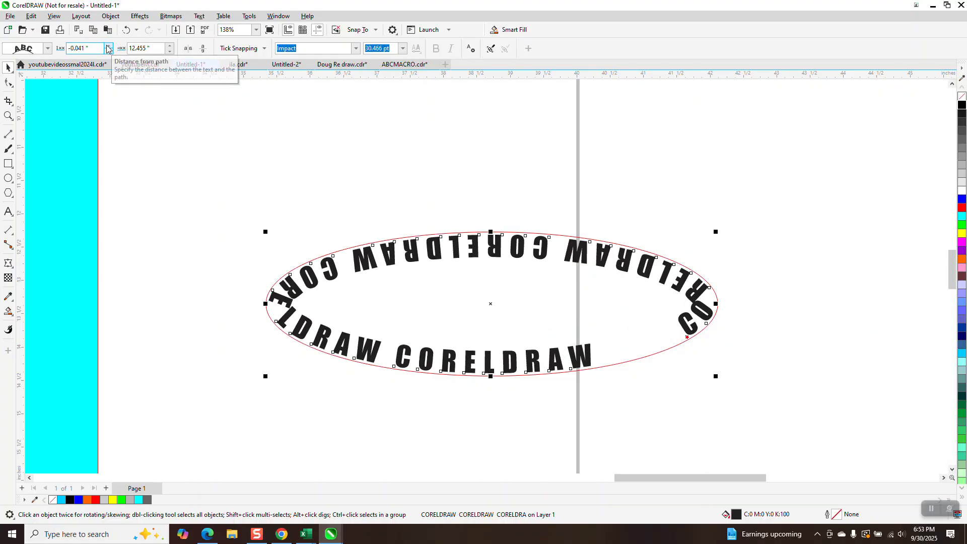
left_click(108, 45)
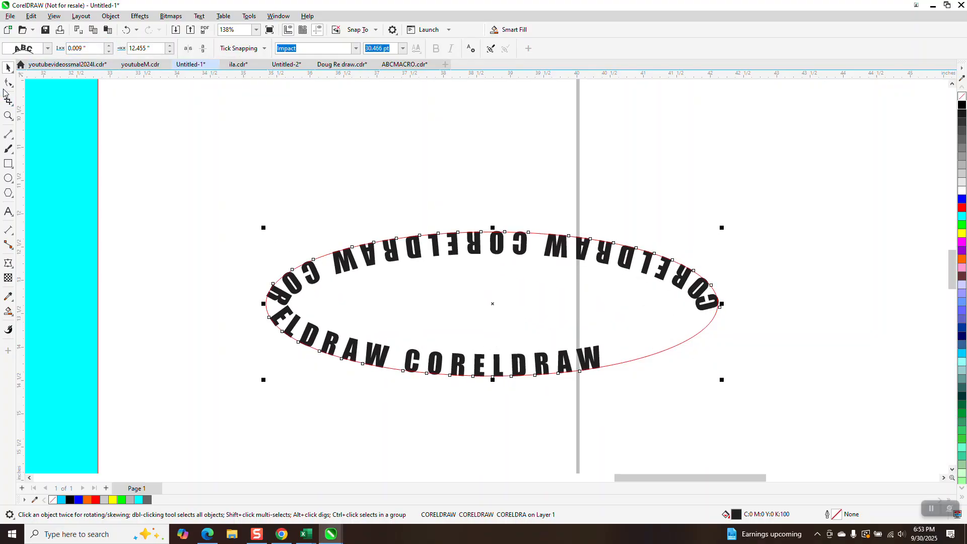
- Stretch the letter spacing of the mirrored text to close the gap at the ellipse's lower right
left_click(8, 83)
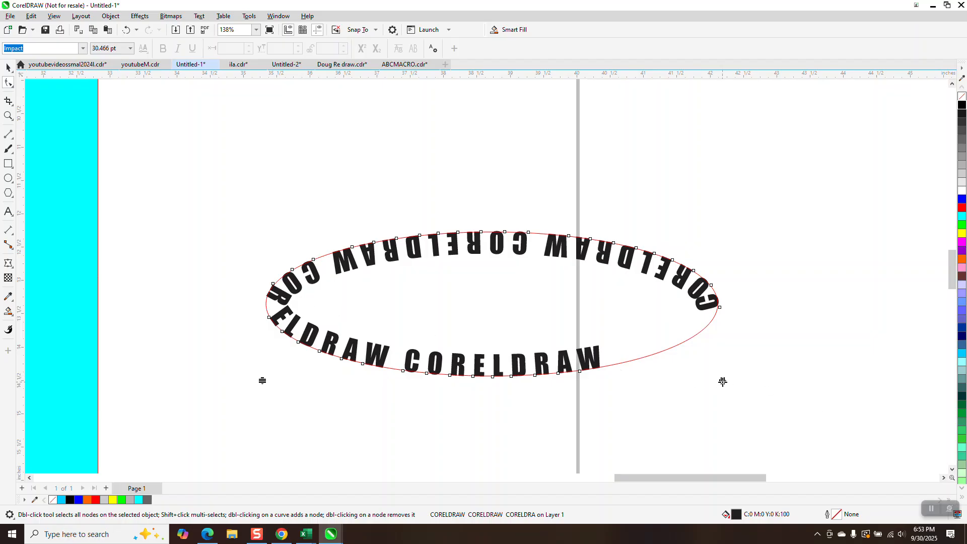
left_click_drag(723, 382, 794, 378)
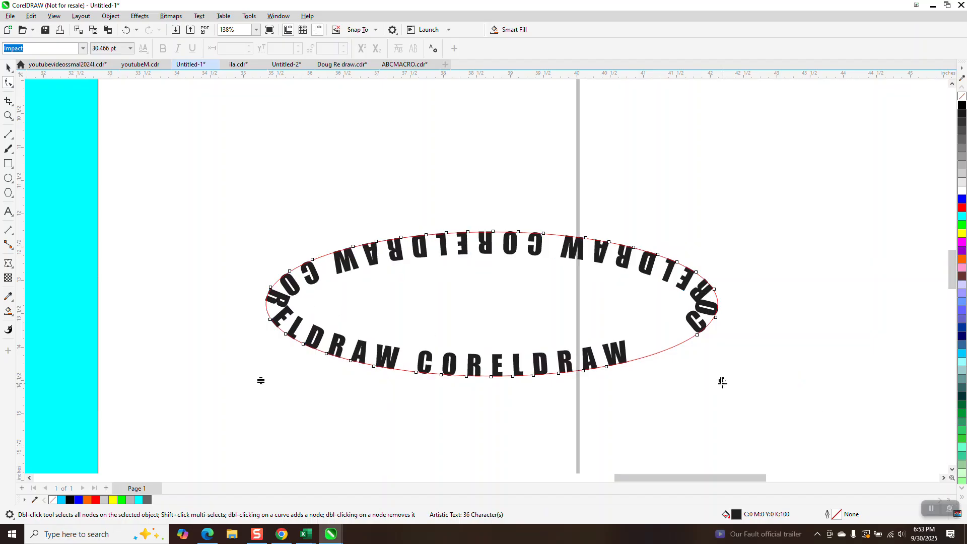
left_click_drag(723, 381, 742, 382)
left_click_drag(807, 378, 807, 381)
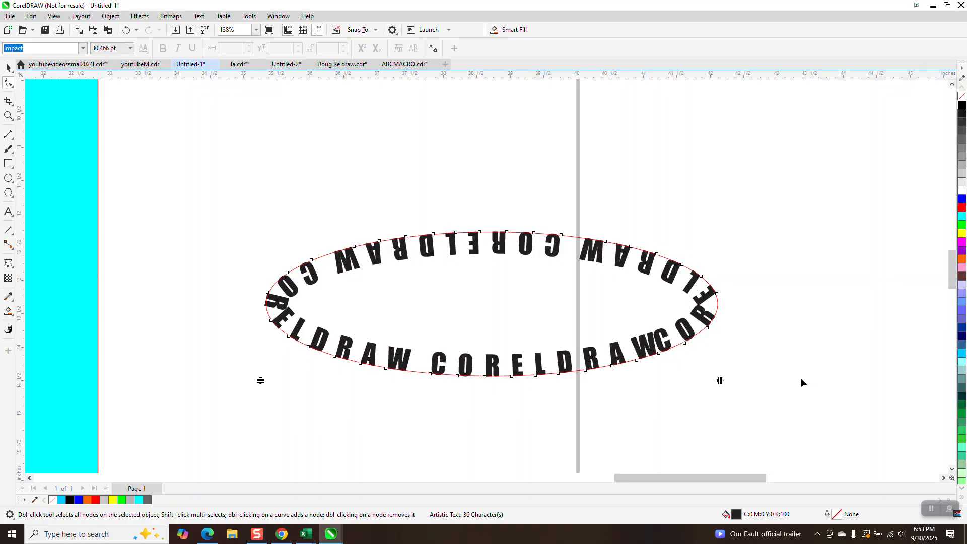
- Apply the third text orientation preset to keep the letters vertical, then mirror the text vertically so it stands on top of the path
left_click(8, 67)
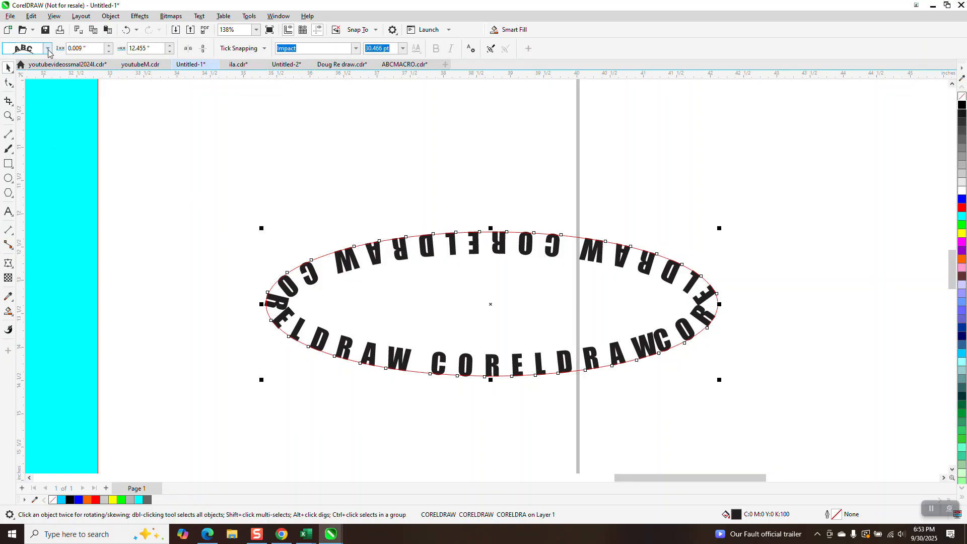
left_click(49, 49)
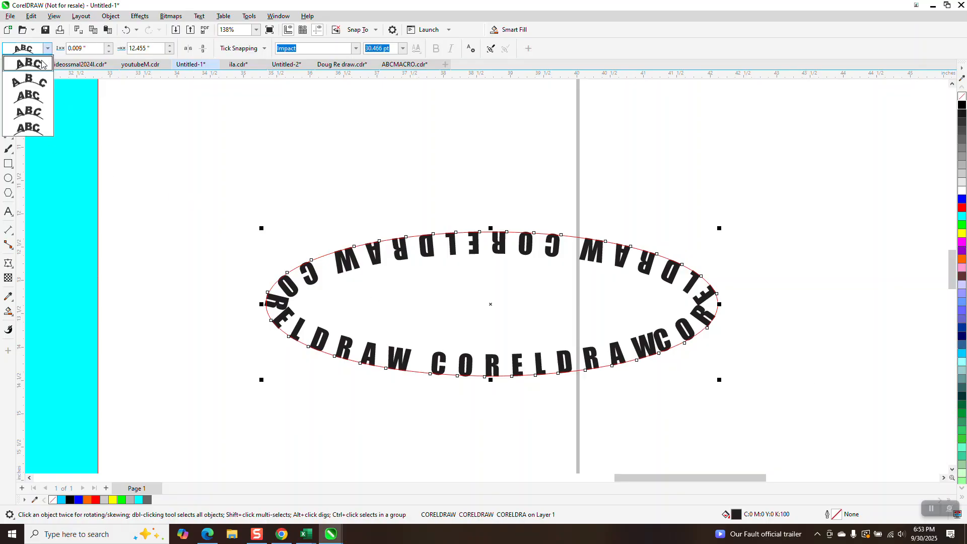
left_click(32, 96)
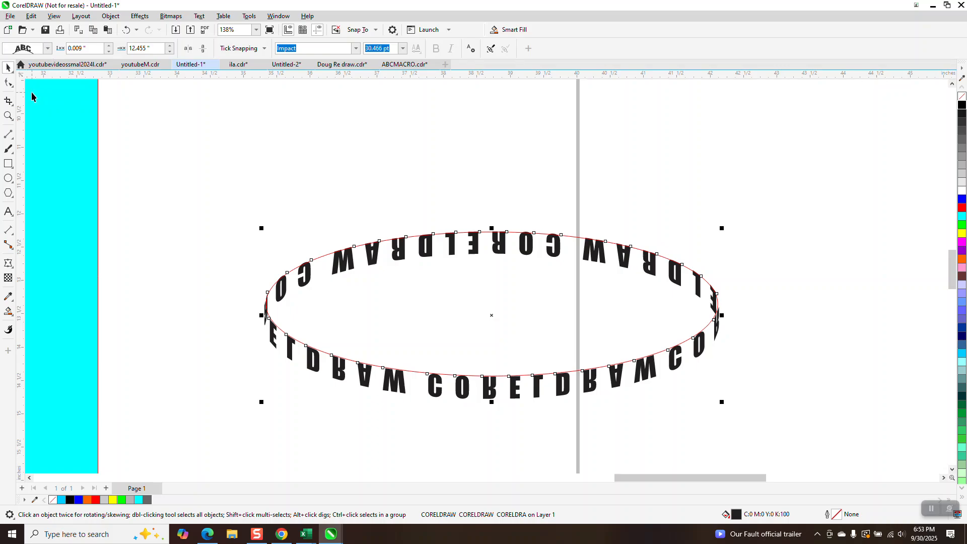
left_click(188, 48)
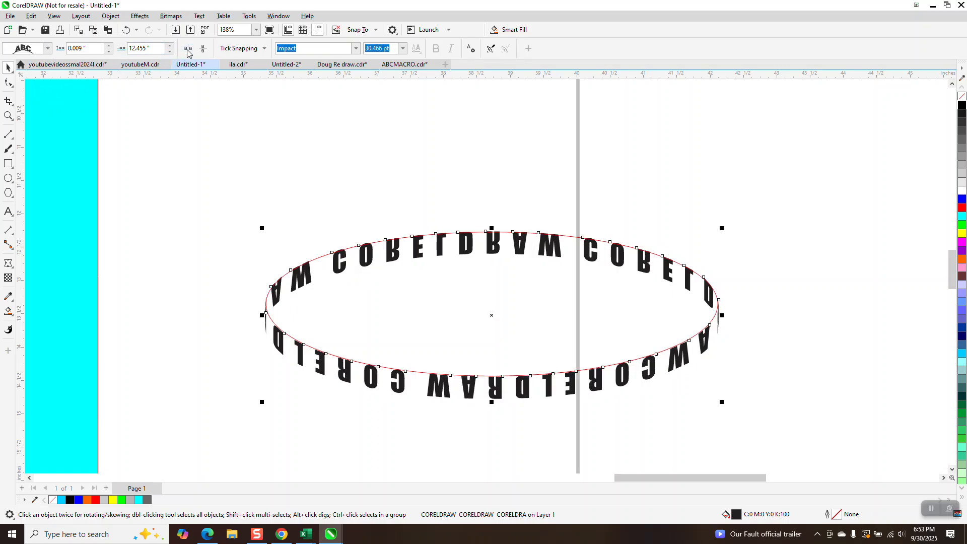
left_click(203, 49)
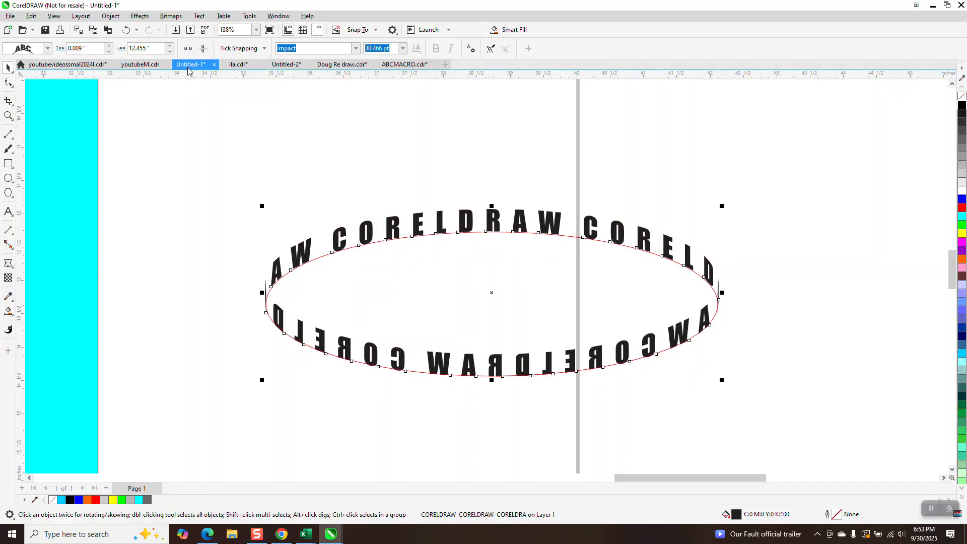
left_click(188, 49)
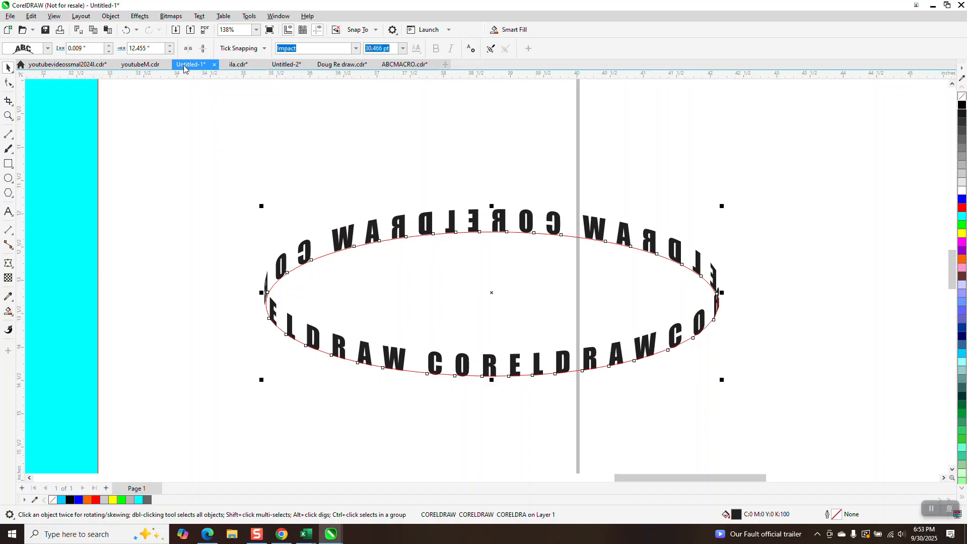
- Rotate the text around the ellipse by setting its offset along the path to 14.905 inches
left_click(170, 51)
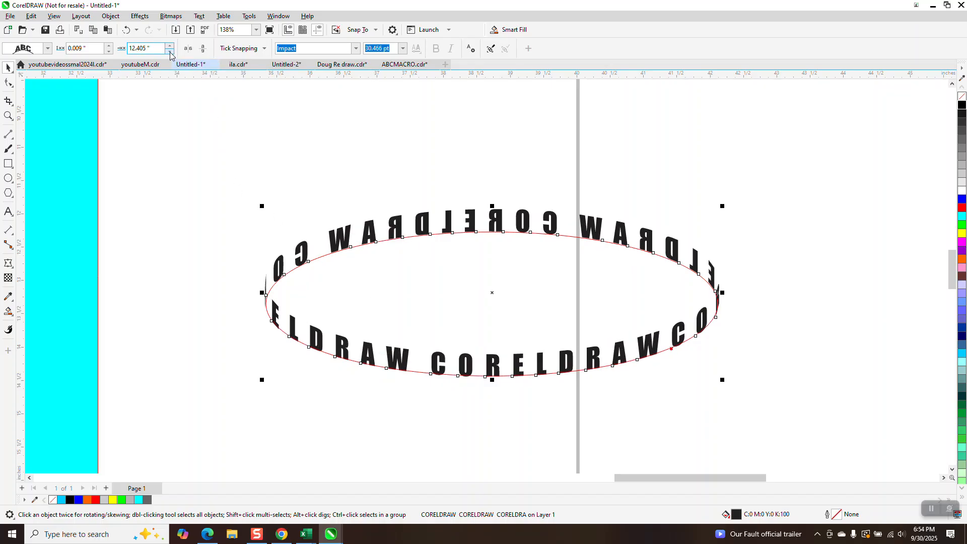
left_click(171, 46)
left_click(171, 46)
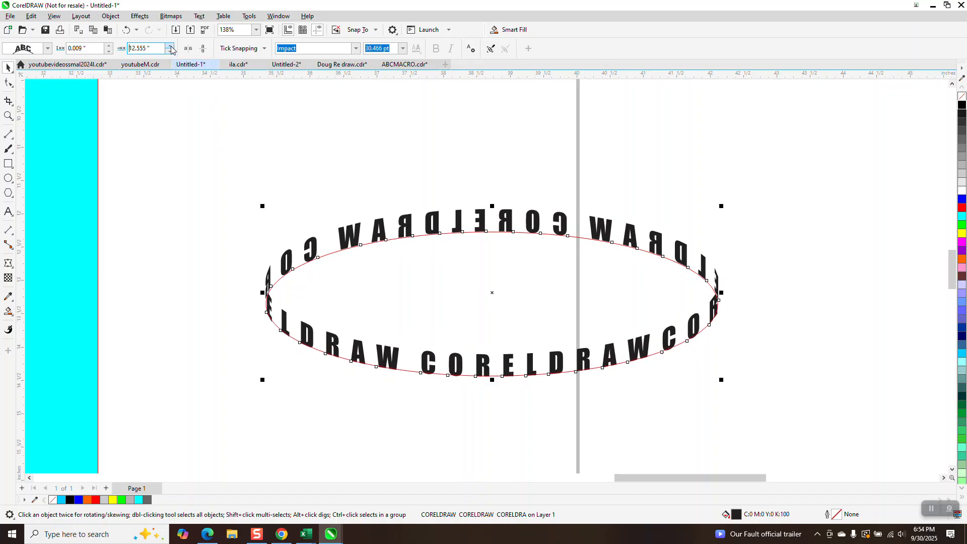
left_click(170, 46)
left_click(170, 45)
left_click(171, 46)
left_click(171, 46)
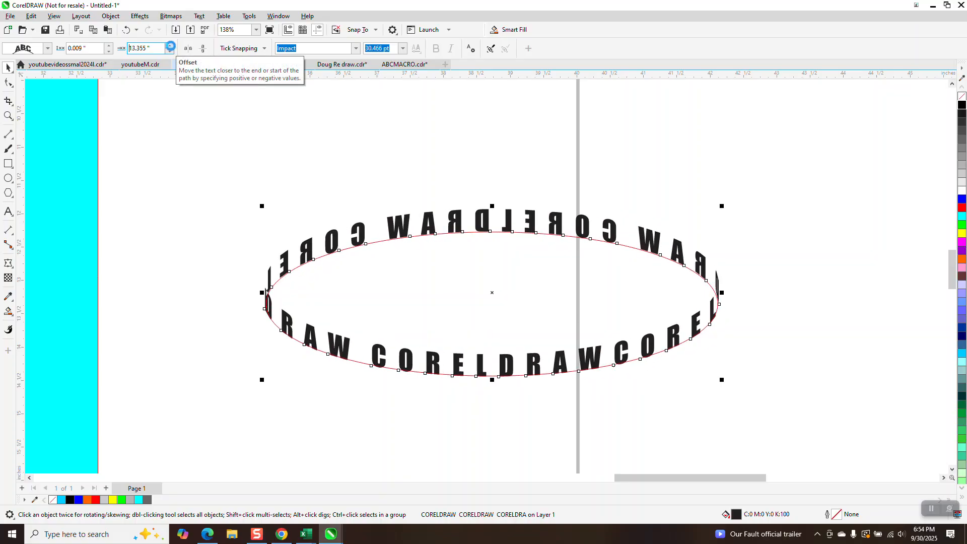
left_click(171, 46)
left_click(170, 46)
left_click(170, 45)
left_click(171, 46)
left_click(171, 45)
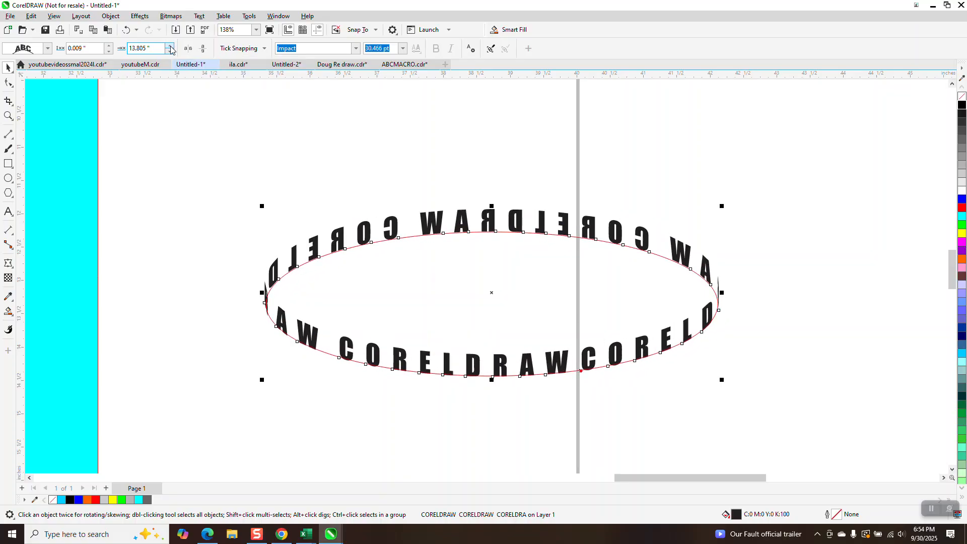
left_click(170, 46)
left_click(171, 45)
left_click(171, 46)
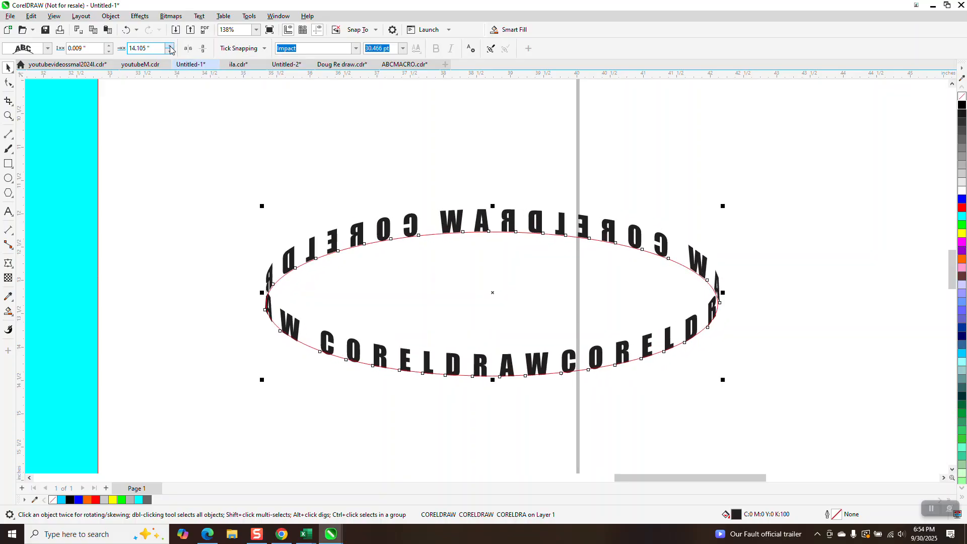
left_click(171, 45)
left_click(171, 45)
left_click(170, 46)
left_click(170, 45)
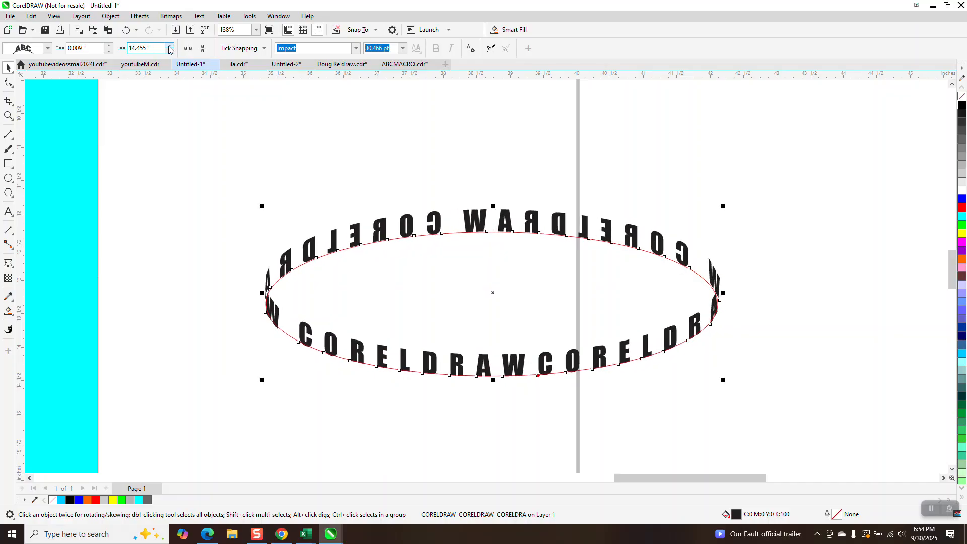
left_click(171, 46)
left_click(171, 46)
left_click(171, 46)
left_click(171, 46)
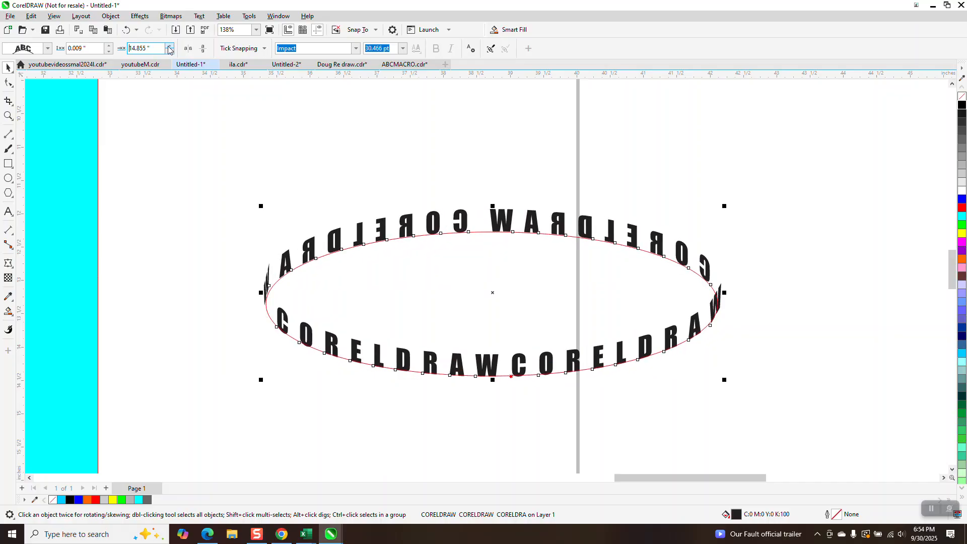
left_click(171, 46)
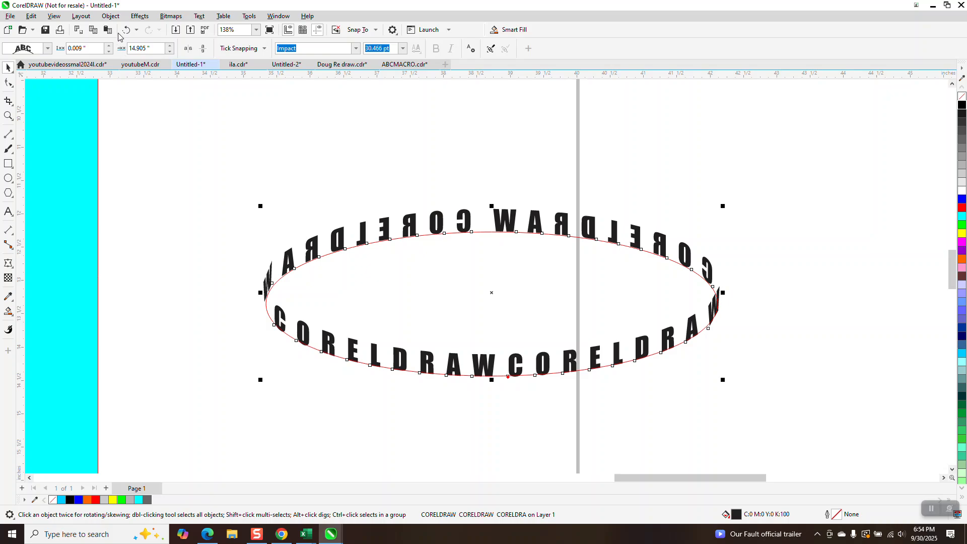
- Break the path text apart from the ellipse and delete the ellipse
left_click(111, 16)
left_click(290, 152)
left_click_drag(251, 170, 757, 415)
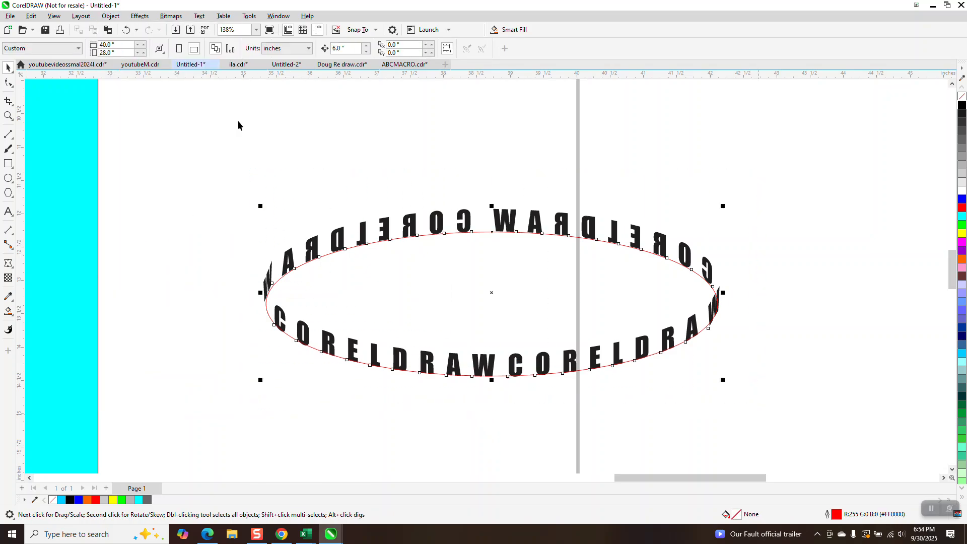
left_click(111, 15)
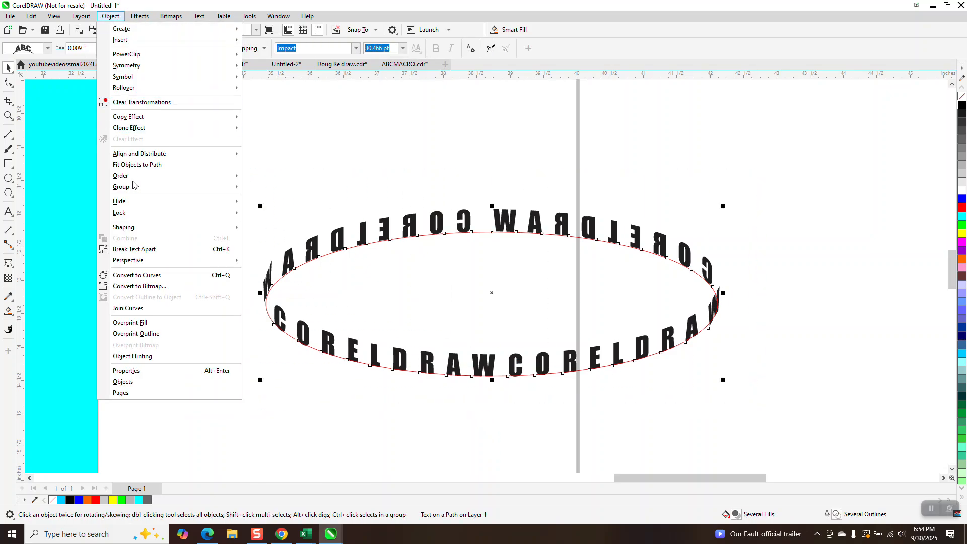
left_click(154, 250)
left_click(303, 264)
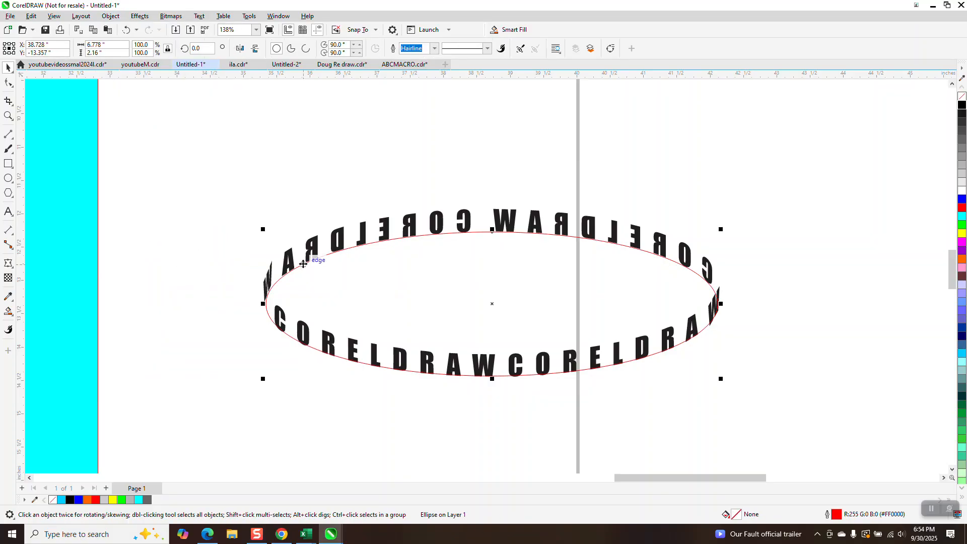
key("Delete")
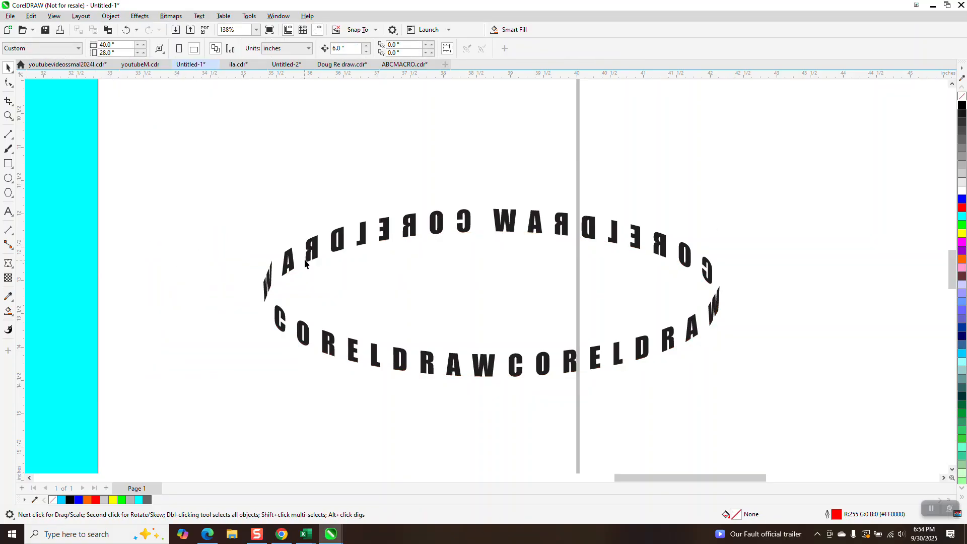
- Break the ring text apart into separate CORELDRAW words
left_click(361, 240)
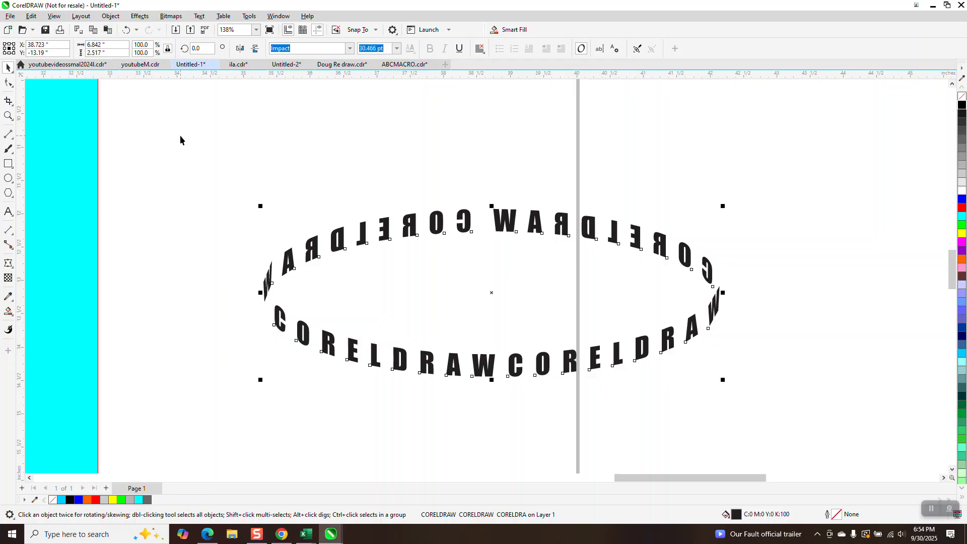
left_click_drag(180, 139, 799, 420)
left_click(110, 15)
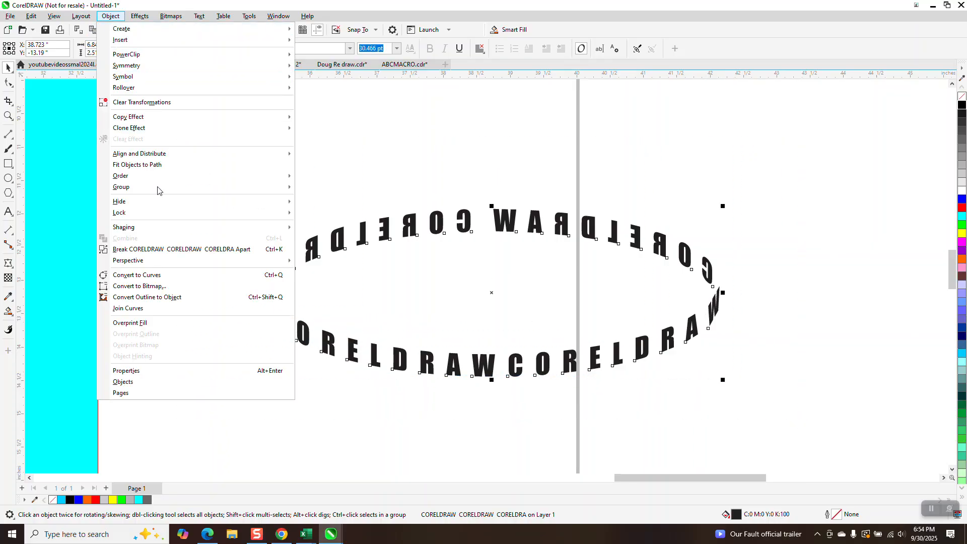
left_click(186, 249)
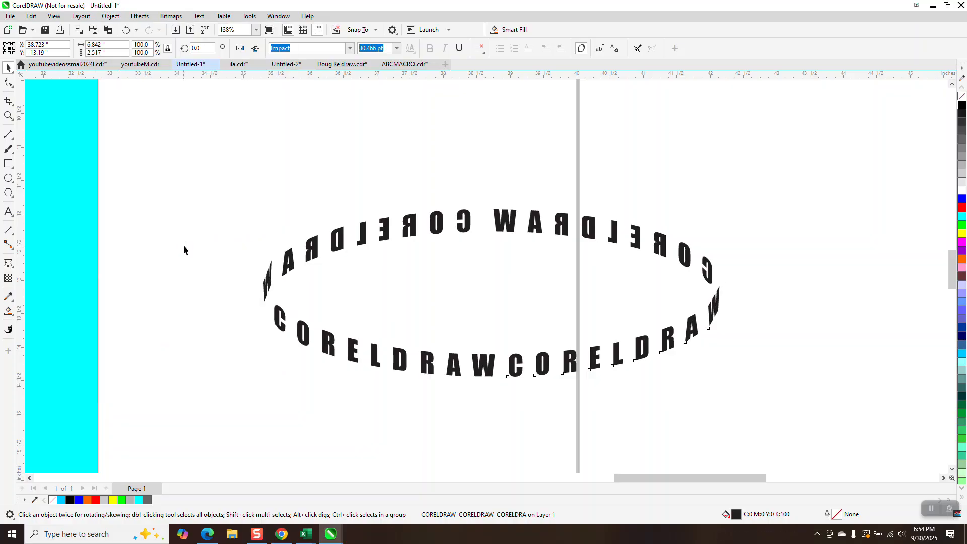
- Group the two mirrored CORELDRAW words that form the back half of the ring
left_click(335, 246)
left_click(537, 228)
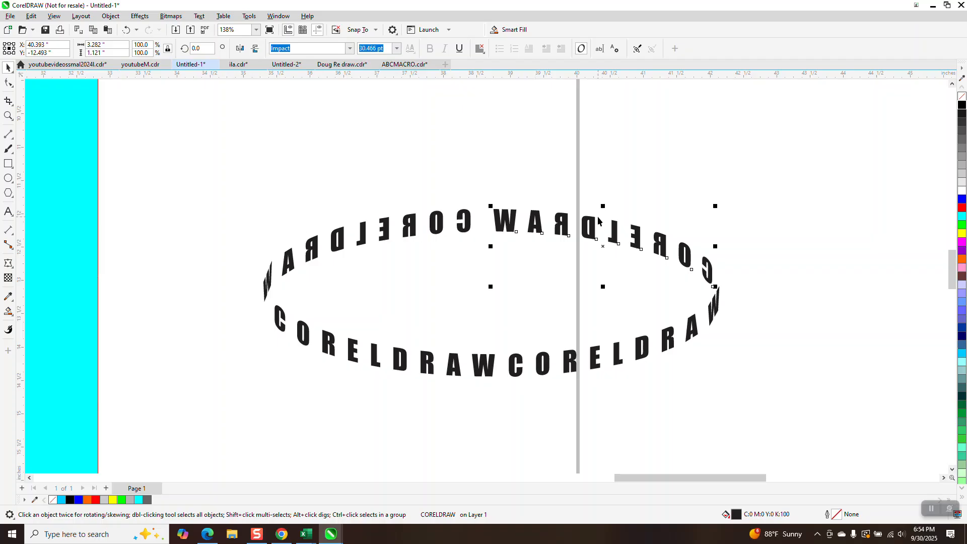
left_click(466, 216, "shift")
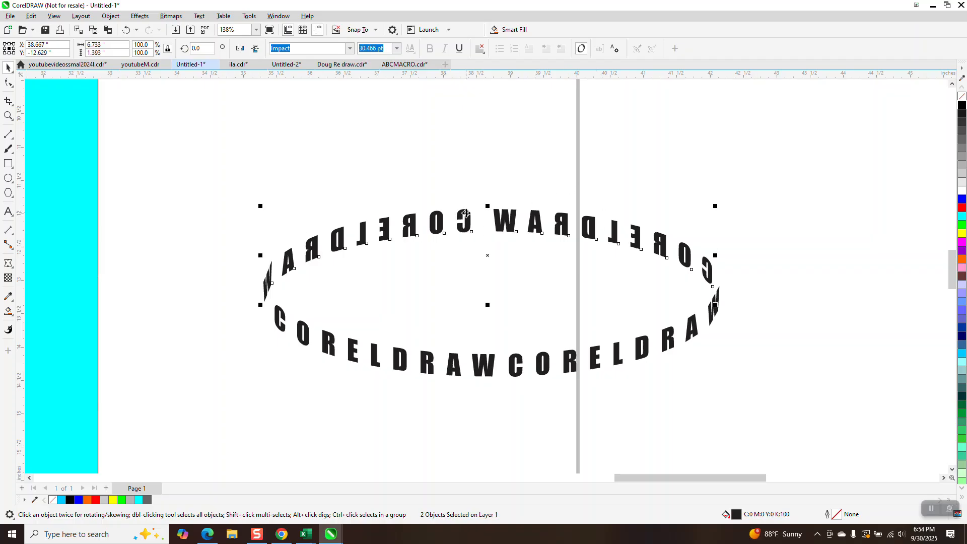
key("ctrl+g")
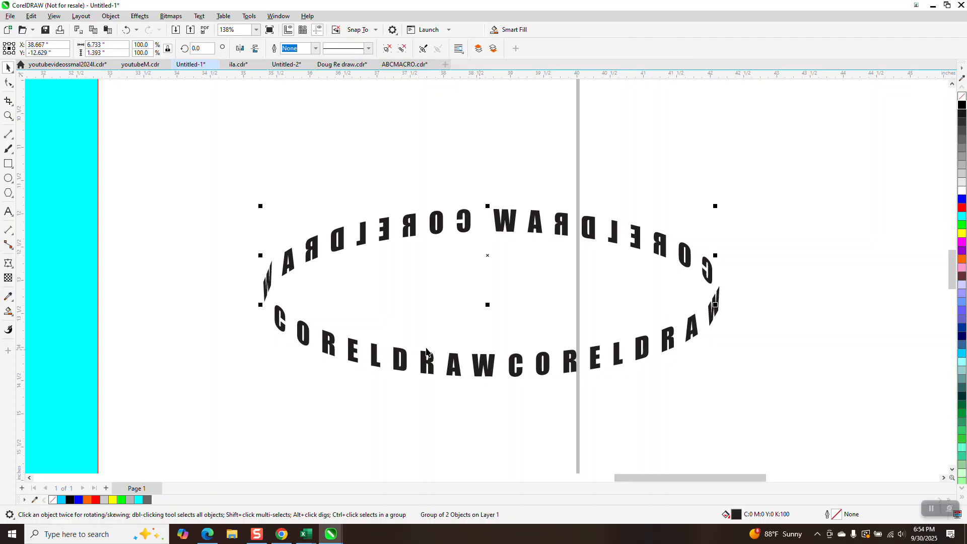
- Group the two CORELDRAW words on the front half of the ring and fill them red
left_click(304, 332, "ctrl")
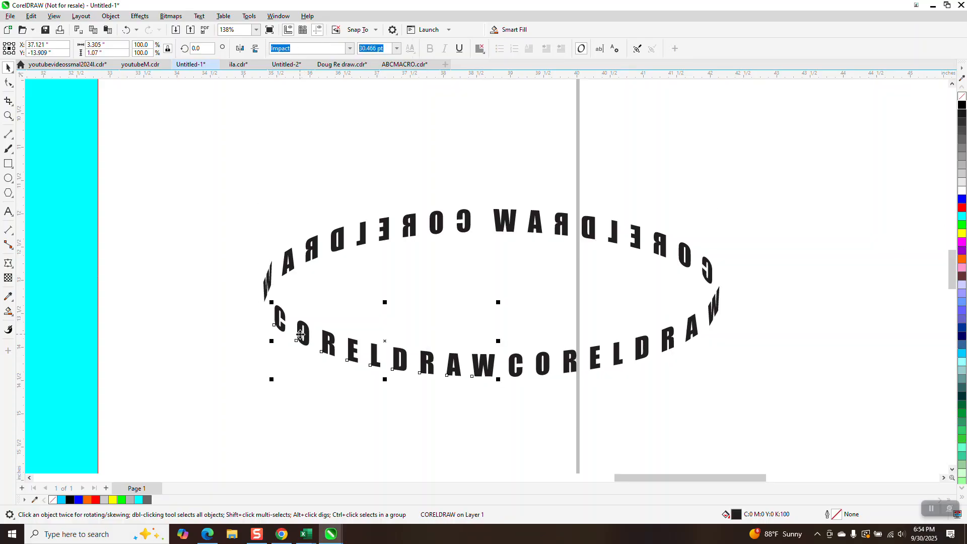
left_click(617, 361, "ctrl+shift")
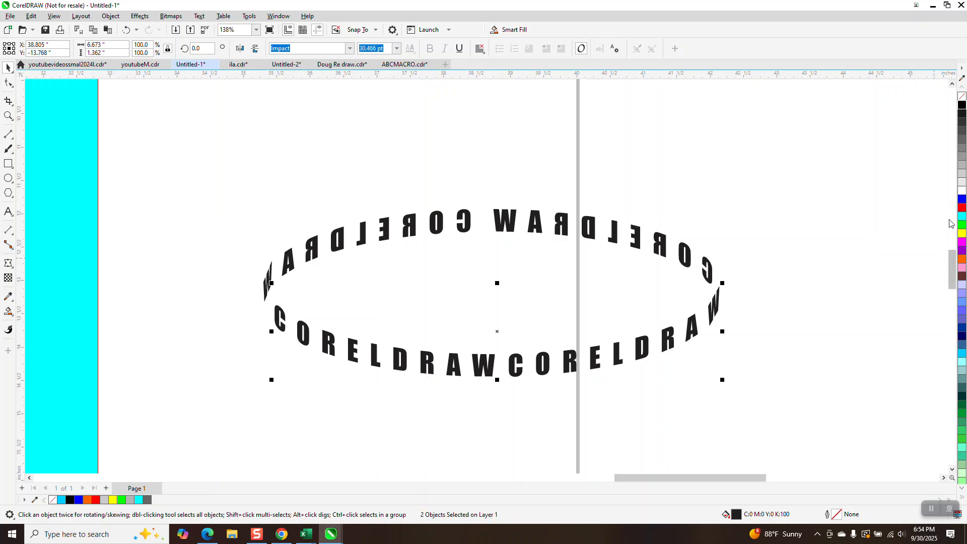
key("ctrl+g")
left_click(962, 209)
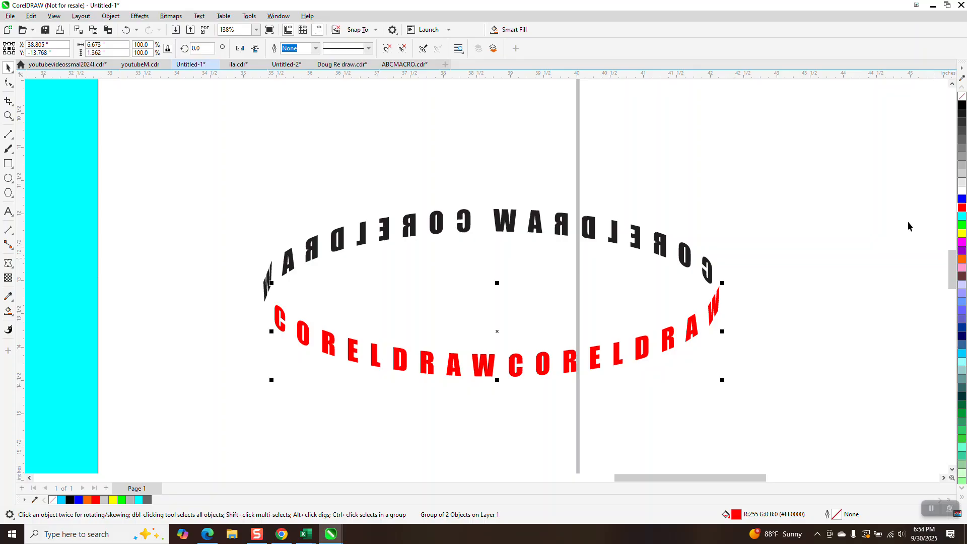
- Move the woman's photo from the cyan square onto the new text ring
scroll(504, 267, "down", 3)
scroll(499, 269, "down", 1)
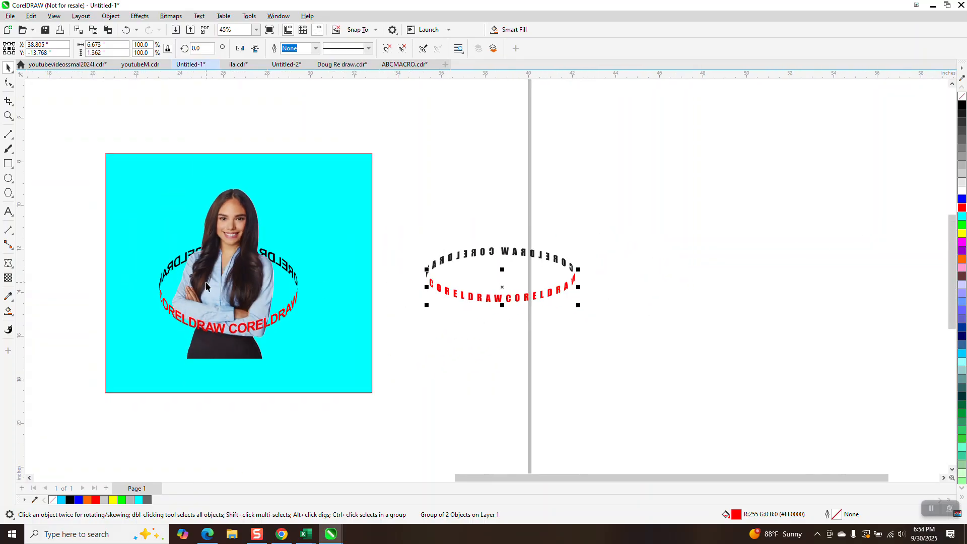
left_click_drag(236, 242, 501, 227)
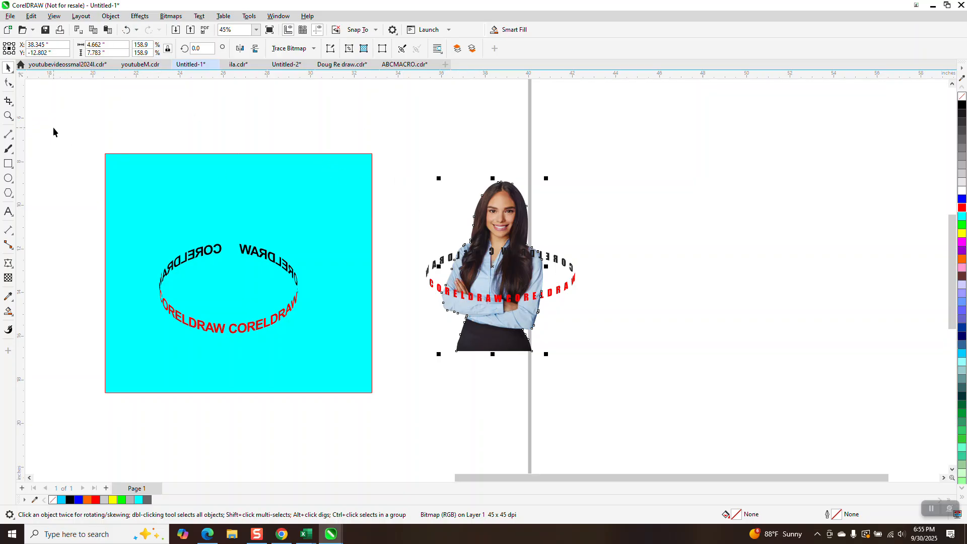
- Send the black back-half text group to the back of the page, behind the woman's photo
left_click(8, 116)
left_click_drag(391, 175, 674, 375)
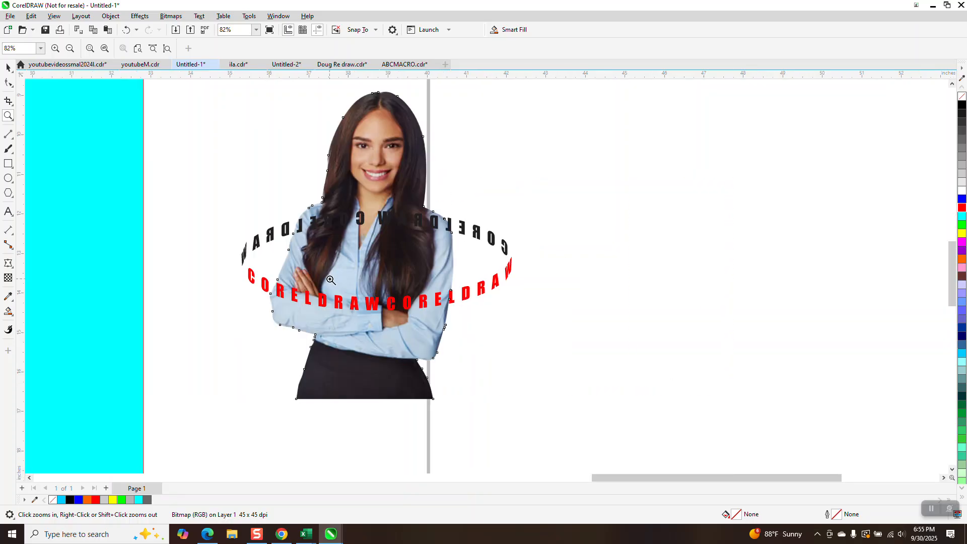
left_click(8, 67)
left_click(287, 230)
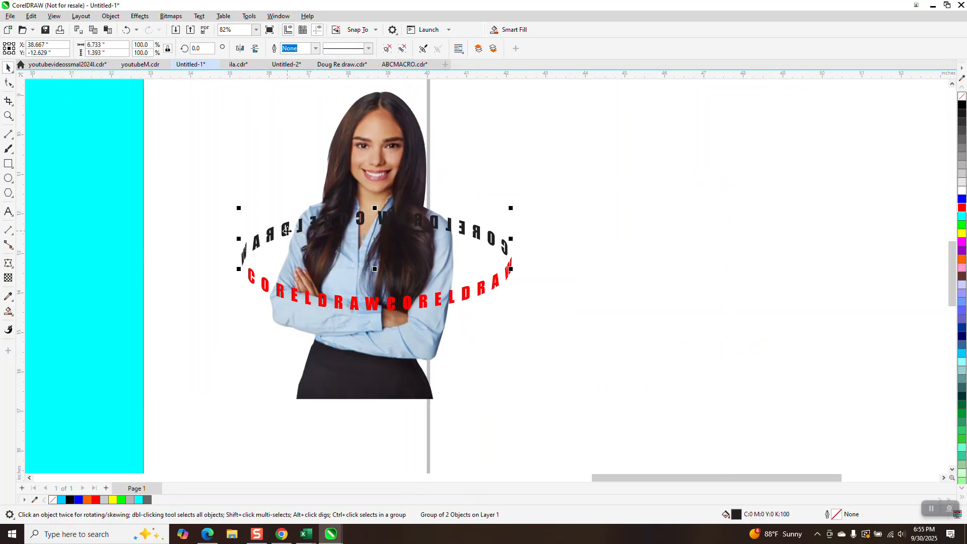
left_click(110, 15)
mouse_move(129, 176)
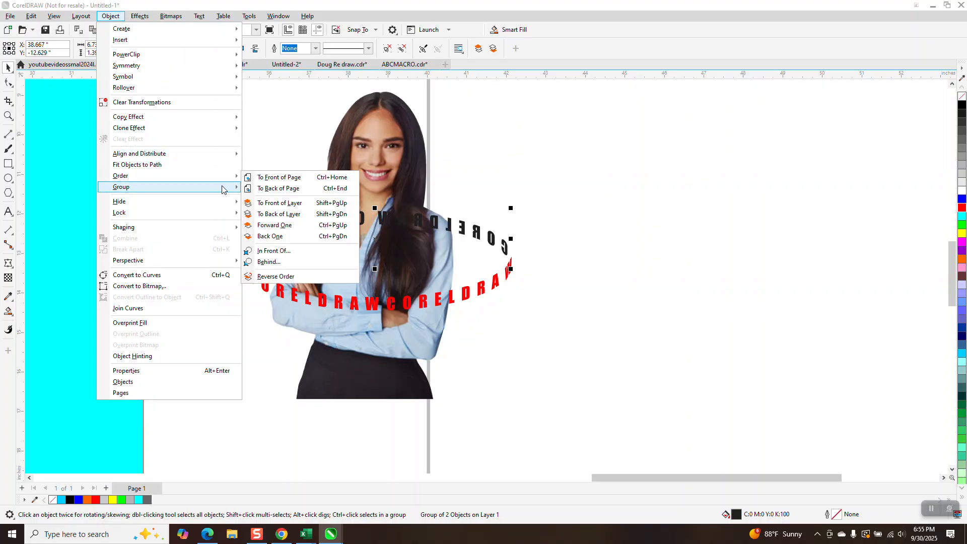
left_click(266, 188)
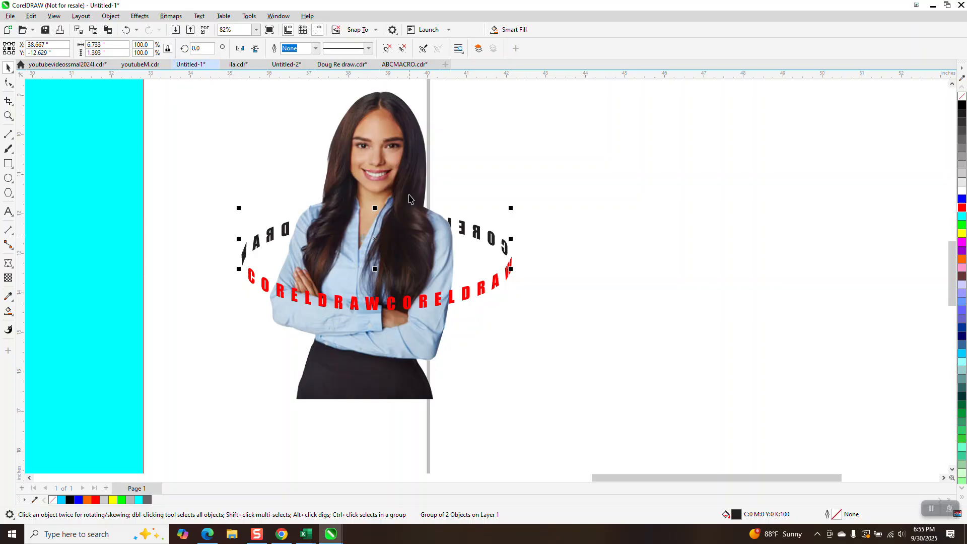
- Scale the woman's photo down to about 3.09 by 5.16 inches and position it inside the text ring
left_click(409, 174)
left_click_drag(456, 88, 393, 195)
left_click_drag(362, 267, 382, 228)
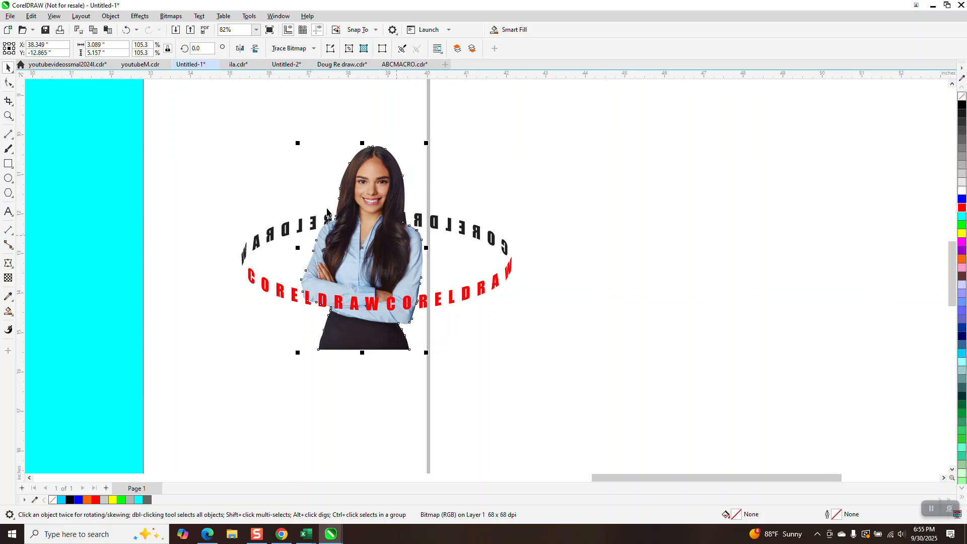
left_click(8, 116)
left_click_drag(226, 144, 578, 333)
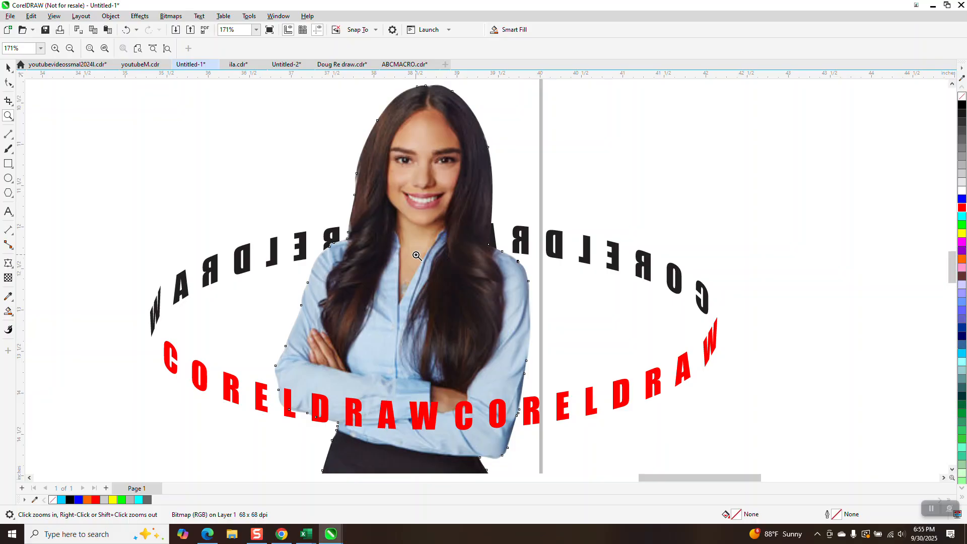
- Draw an upright rectangle about 3.64 by 7.67 inches in the empty area beside the text ring
scroll(416, 256, "down", 4)
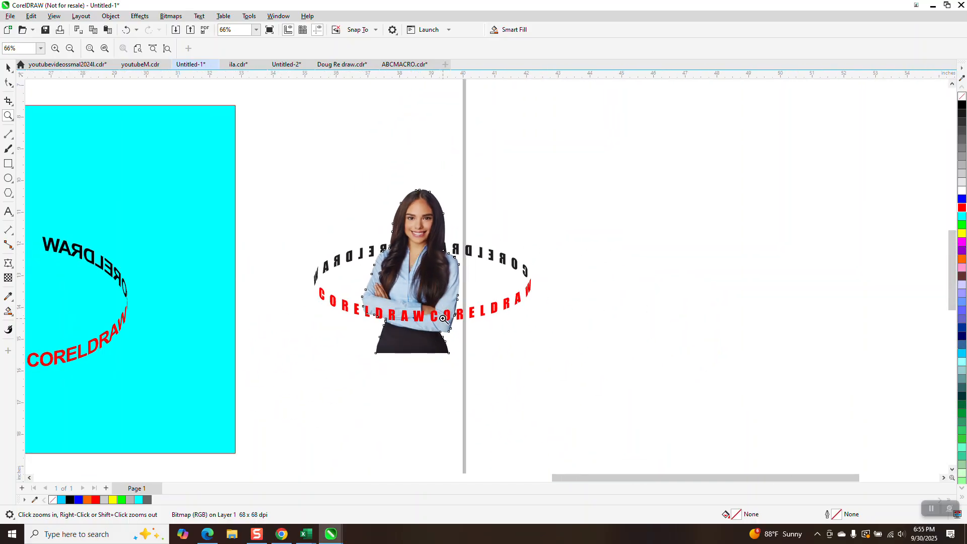
scroll(442, 317, "down", 2)
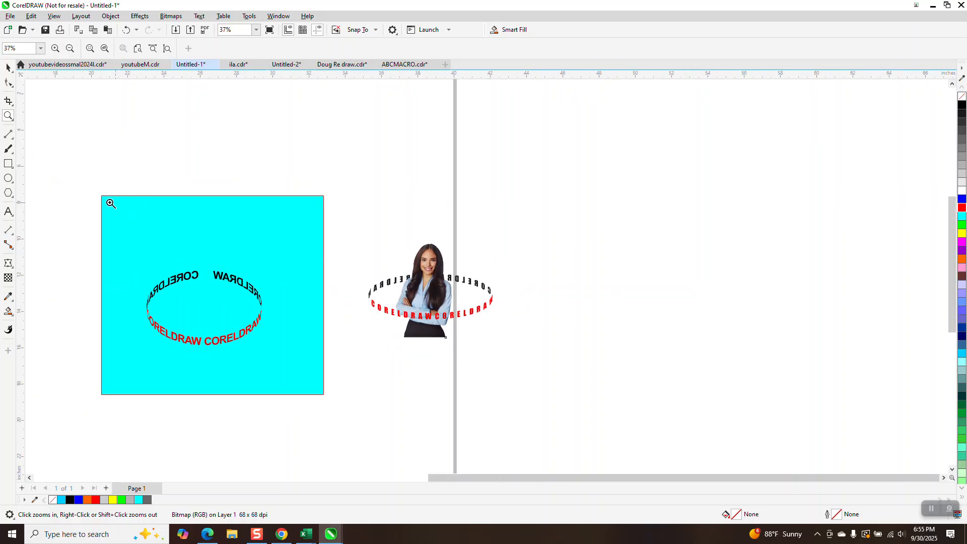
left_click(9, 164)
left_click_drag(560, 205, 627, 346)
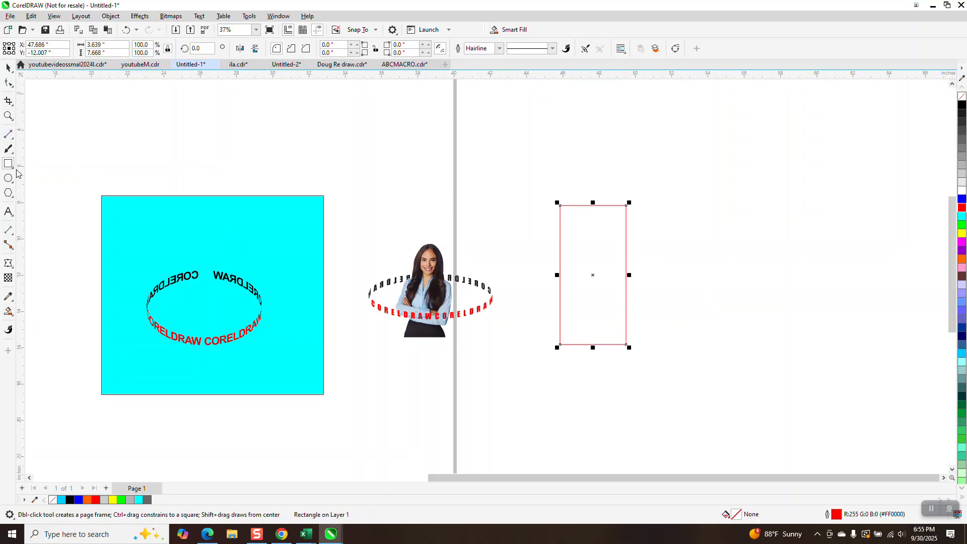
- Draw a 3-point ellipse about 0.83 inches high, with its center line spanning the rectangle's top edge
left_click(13, 183)
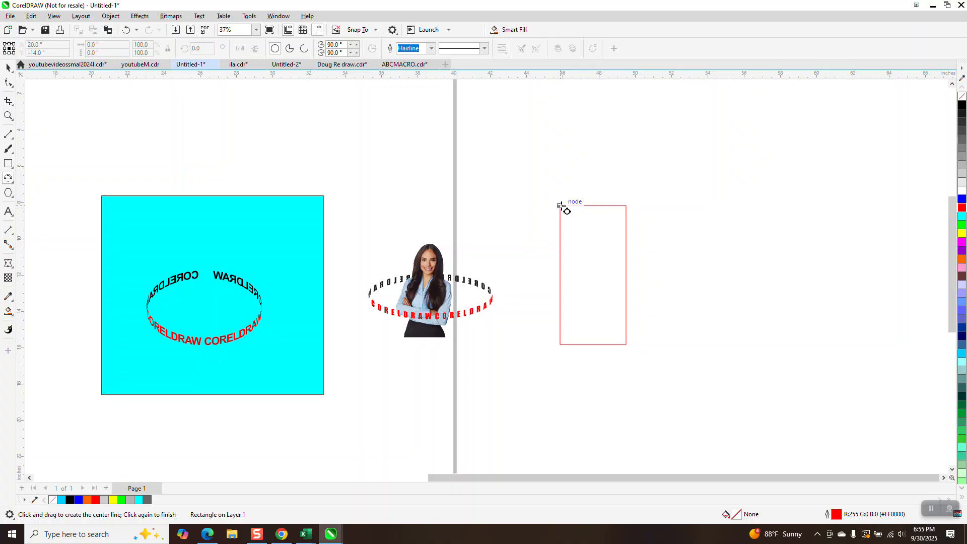
left_click_drag(560, 206, 627, 205)
left_click(567, 199)
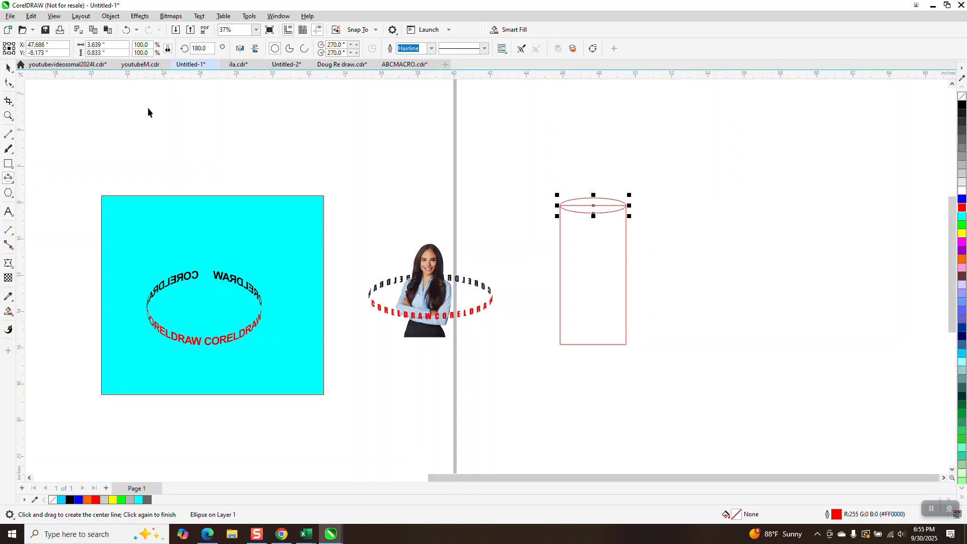
key("space")
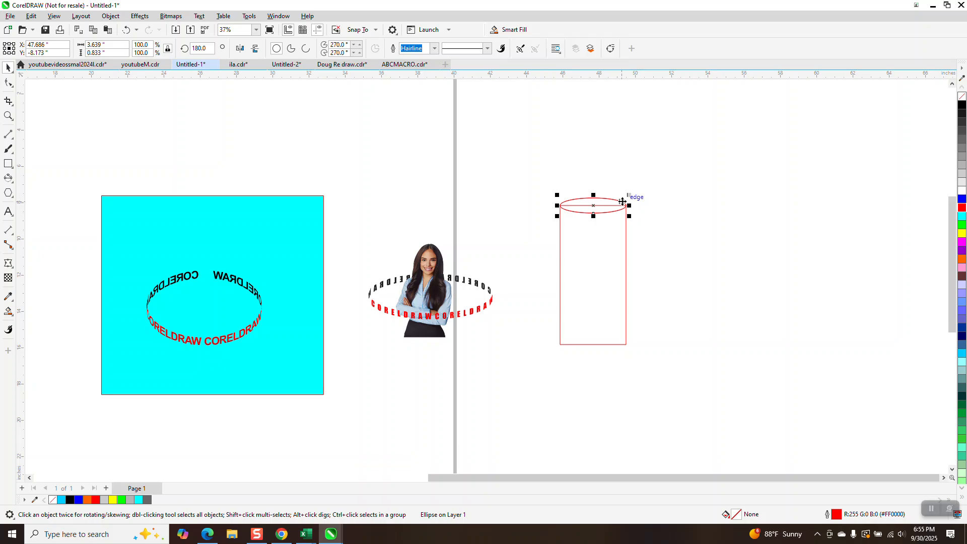
- Copy the ellipse onto the rectangle's bottom edge and remove the inner lines with Virtual Segment Delete to leave a cylinder outline
left_click_drag(625, 203, 629, 344)
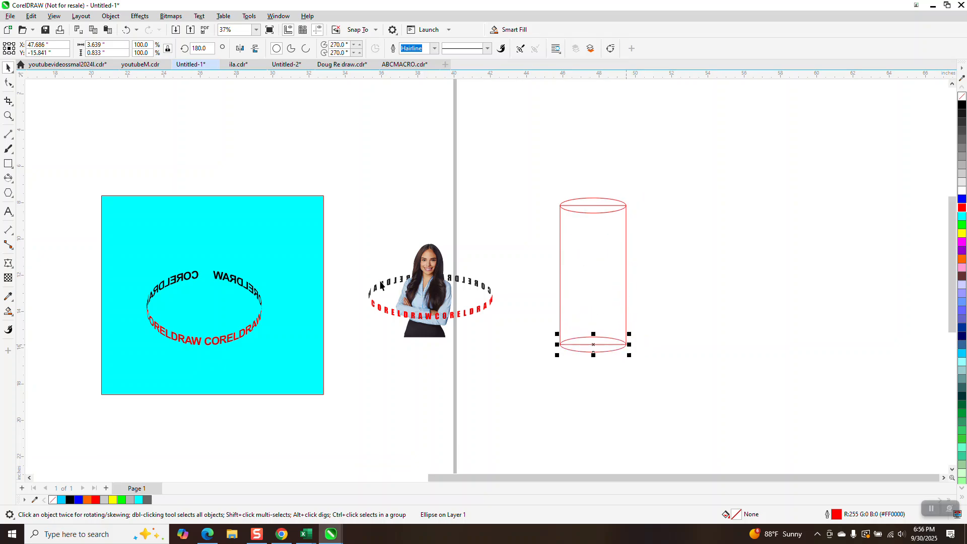
left_click(9, 101)
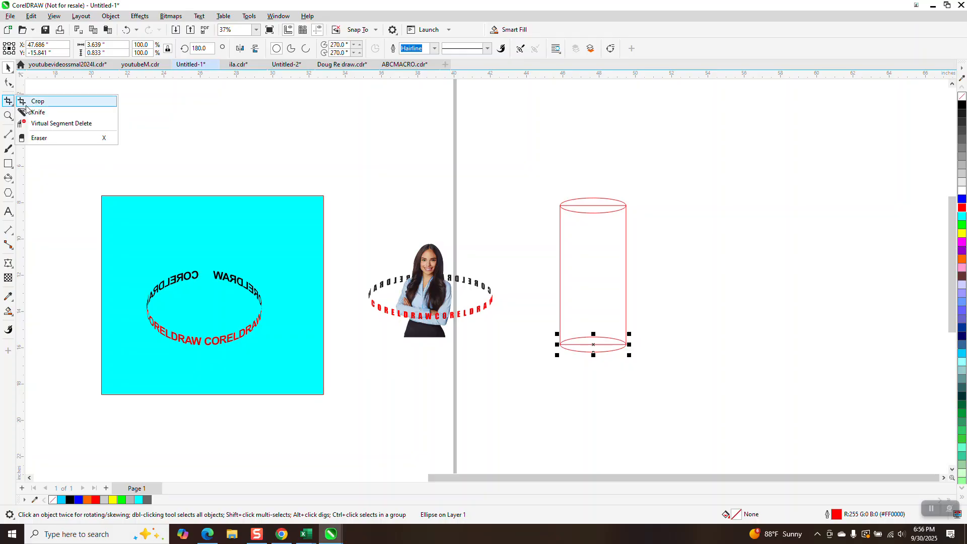
left_click(38, 123)
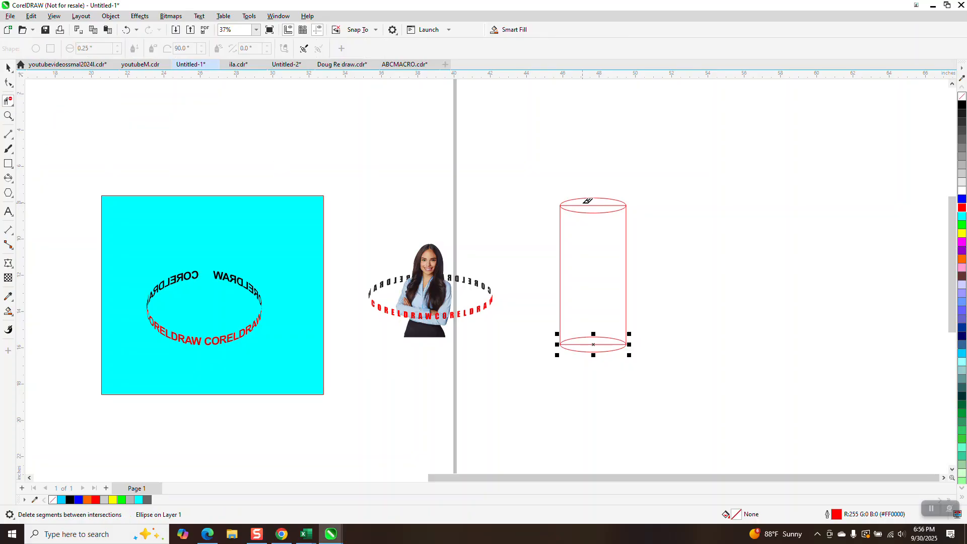
left_click(585, 204)
left_click(604, 338)
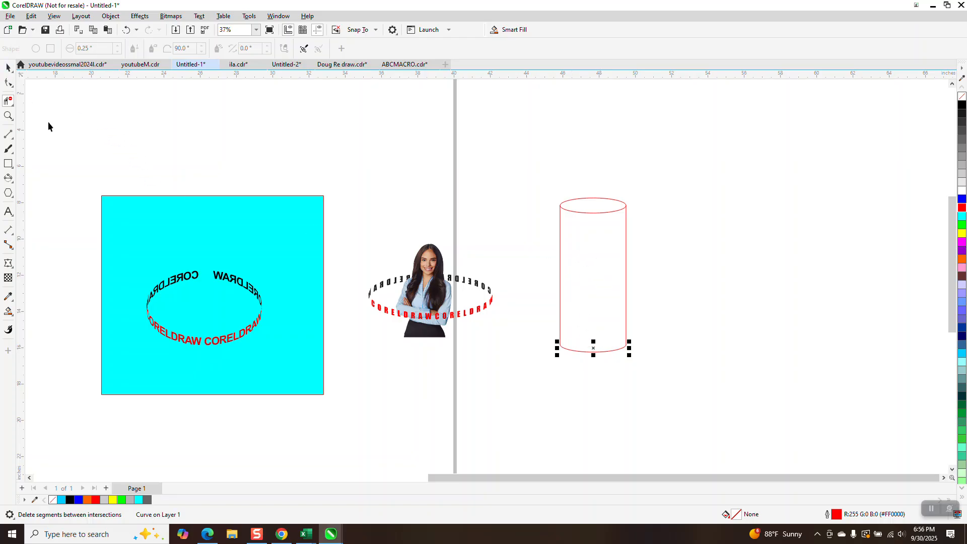
- Smart Fill the cylinder's body and top ellipse with blue, and darken the top ellipse by mixing in black
left_click(8, 311)
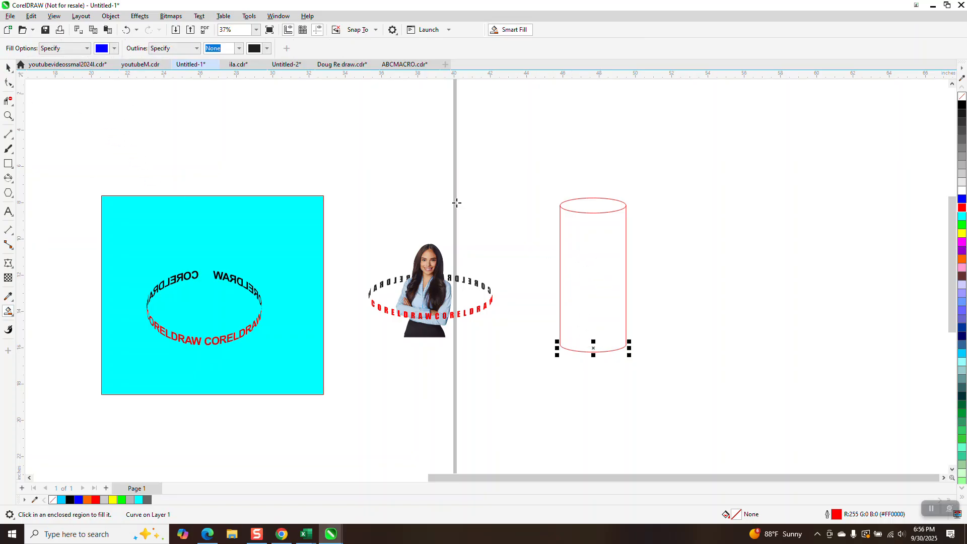
left_click(592, 272)
left_click(596, 207)
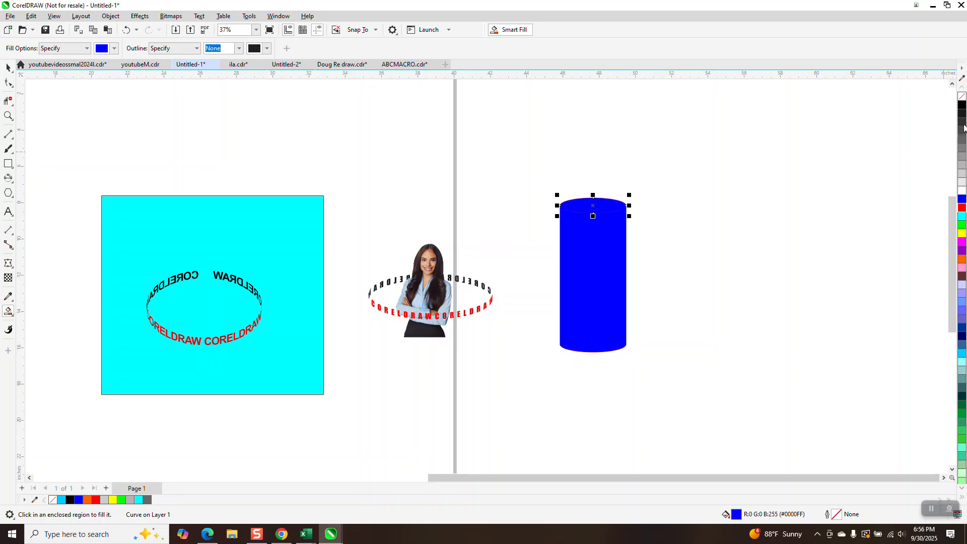
left_click(962, 106, "ctrl")
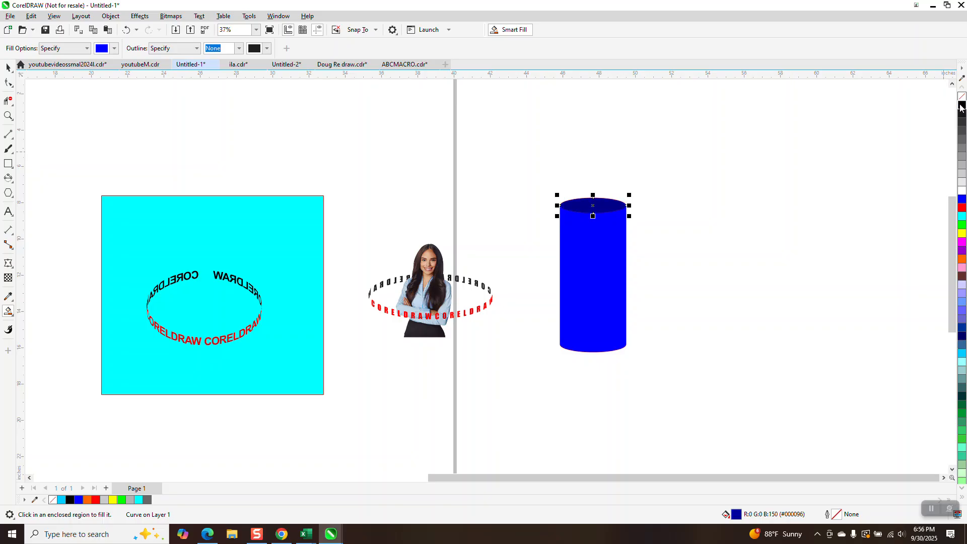
- Move the woman's photo out of the text ring to the empty area beyond the cylinder
left_click(8, 67)
left_click_drag(536, 180, 695, 355)
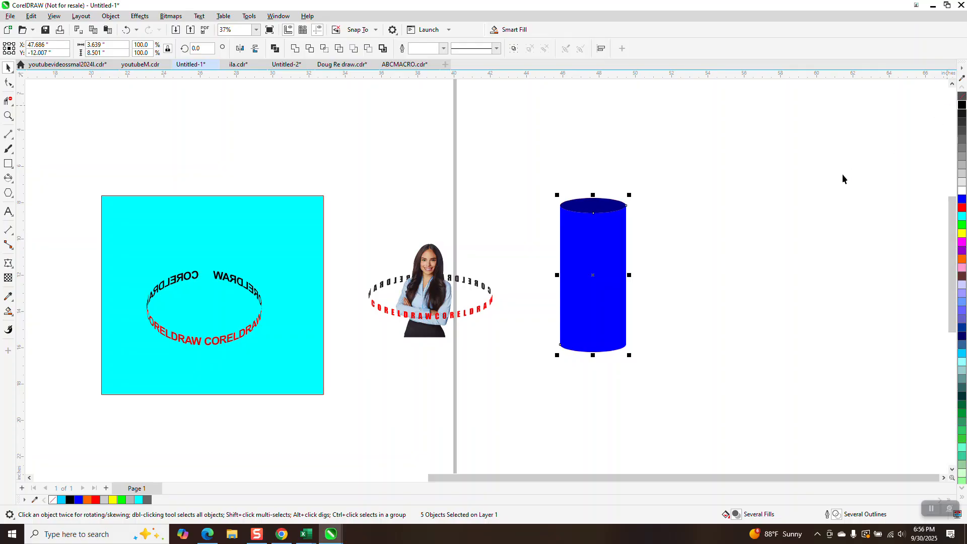
left_click(367, 316)
left_click_drag(438, 263, 767, 211)
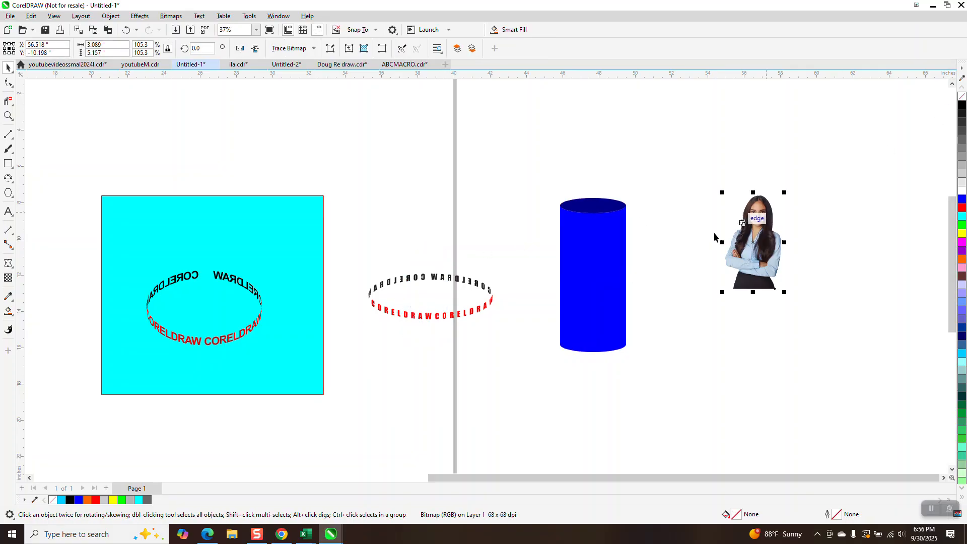
- Group all five objects of the cylinder and move the group onto the text ring
left_click_drag(596, 276, 430, 301)
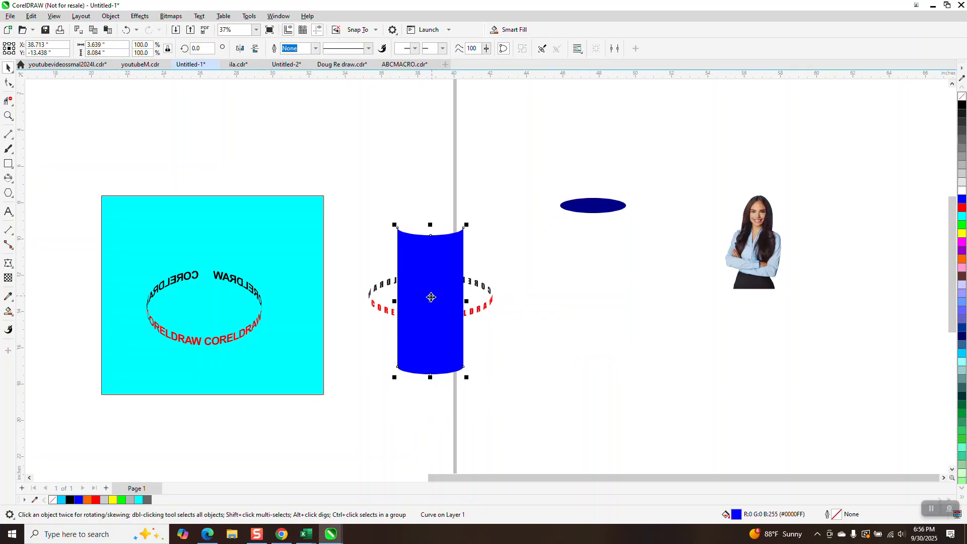
left_click(126, 29)
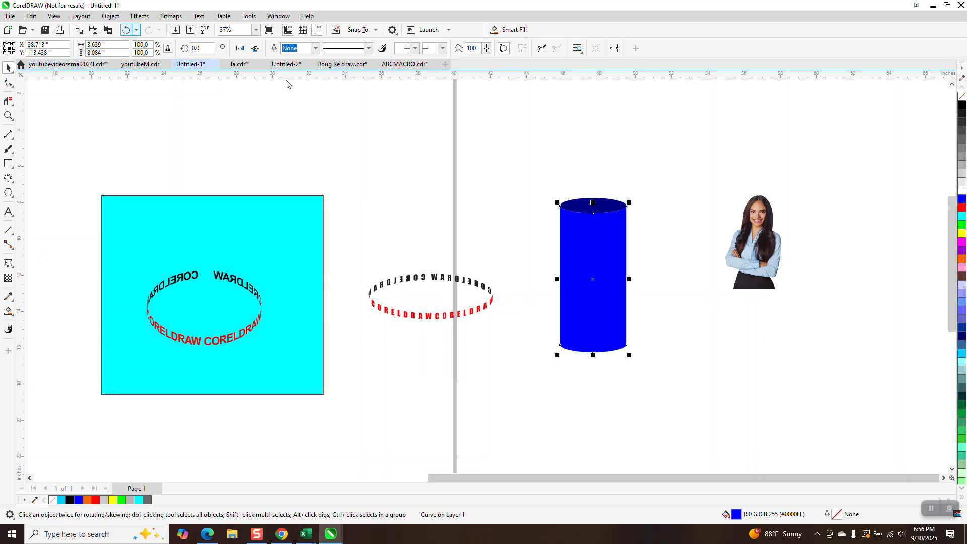
left_click_drag(493, 145, 689, 412)
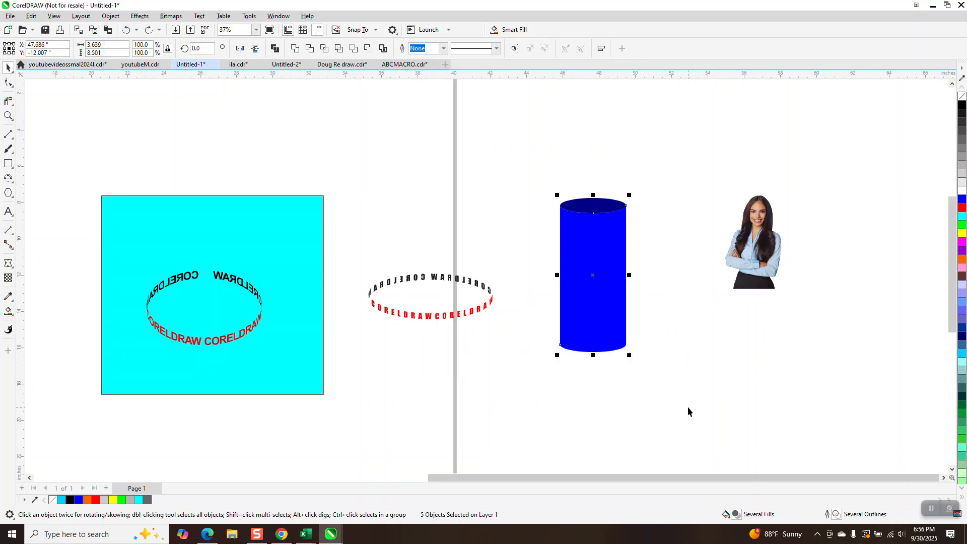
key("ctrl+g")
left_click_drag(615, 301, 454, 329)
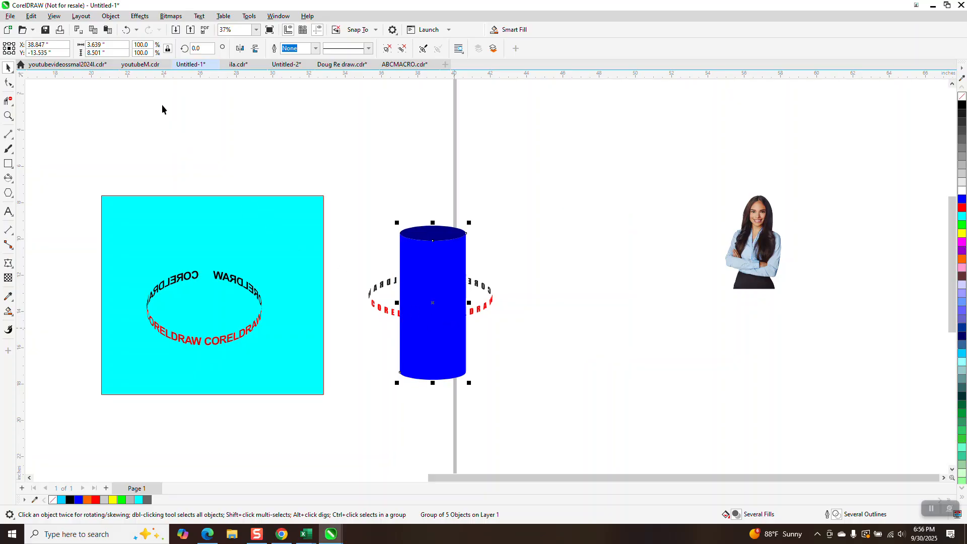
- Send the cylinder group to the back of the page, behind the ring text
left_click(114, 17)
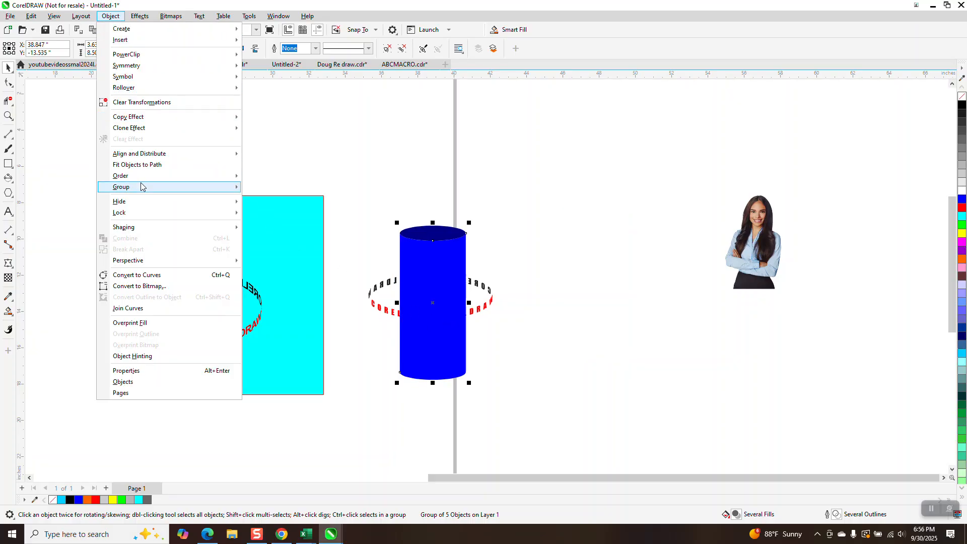
mouse_move(141, 176)
left_click(278, 188)
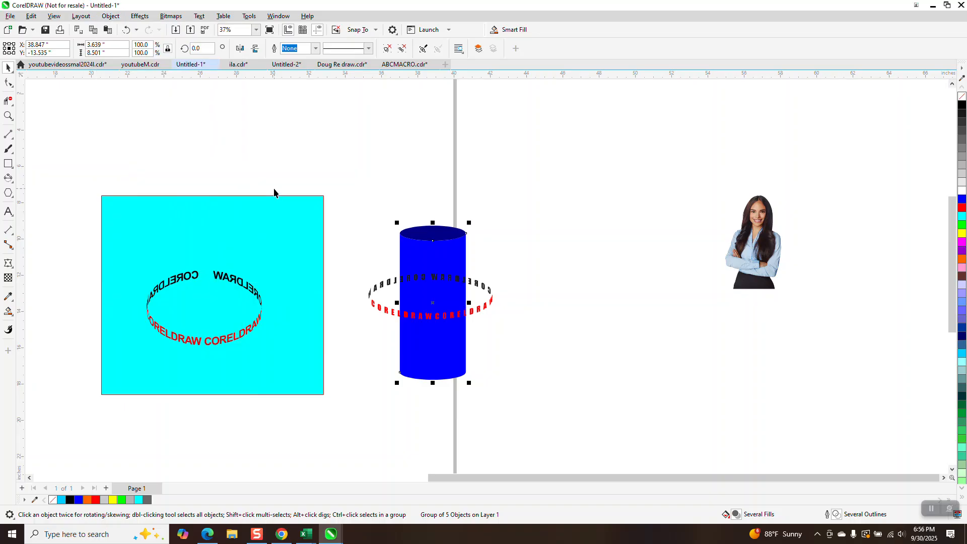
- Send the black back-half text group to the back of the page, behind the cylinder
left_click(390, 210)
left_click(394, 283)
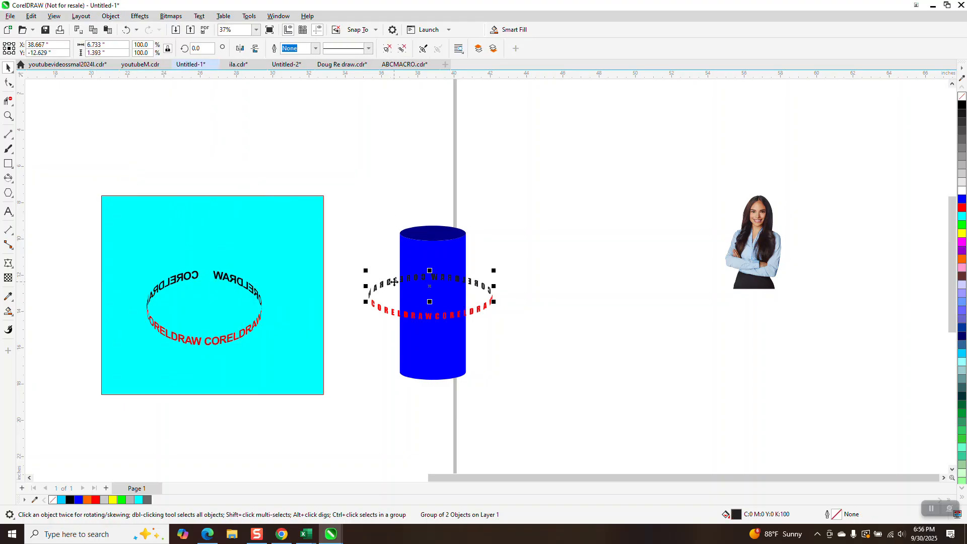
left_click(110, 15)
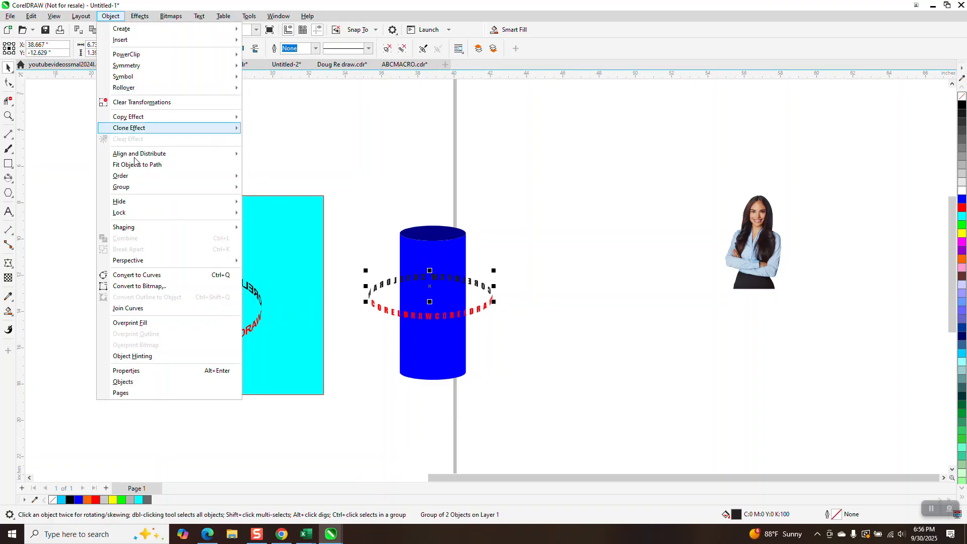
mouse_move(137, 179)
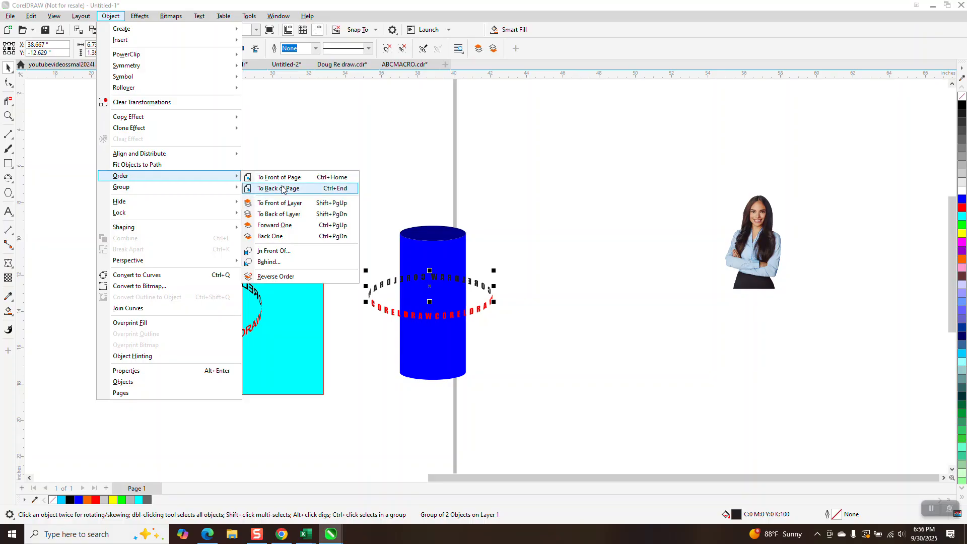
left_click(283, 189)
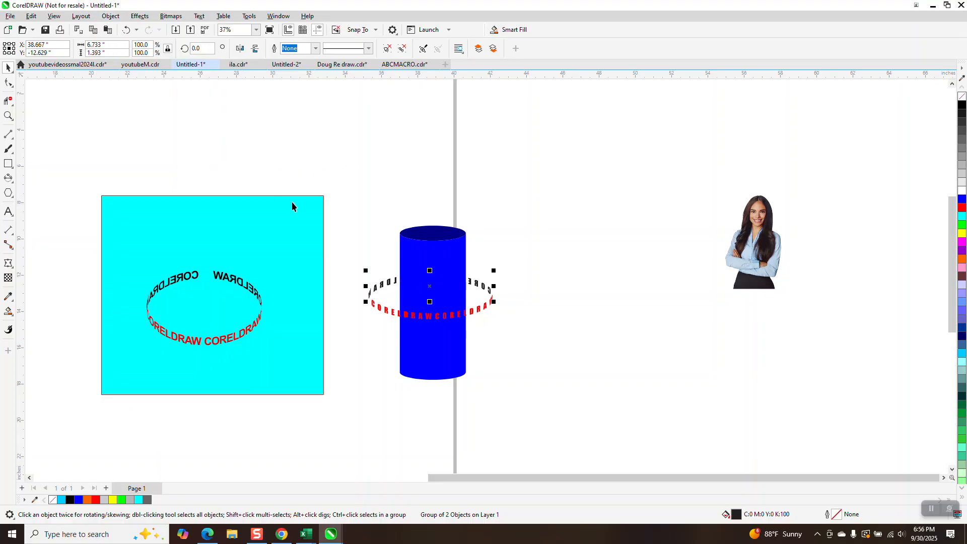
- Shift the cylinder group slightly so that it sits centered inside the text ring
left_click(9, 117)
left_click_drag(351, 211, 444, 336)
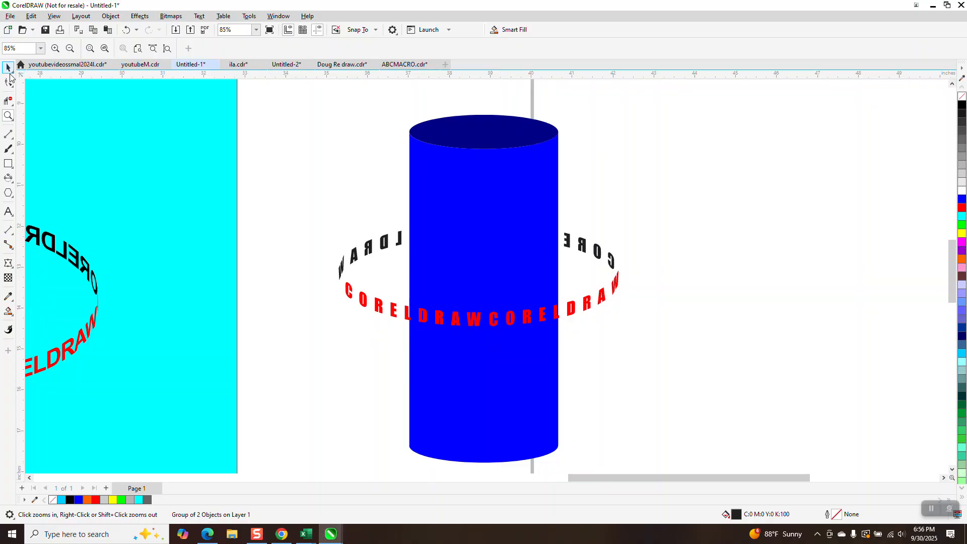
left_click(9, 68)
left_click(472, 184)
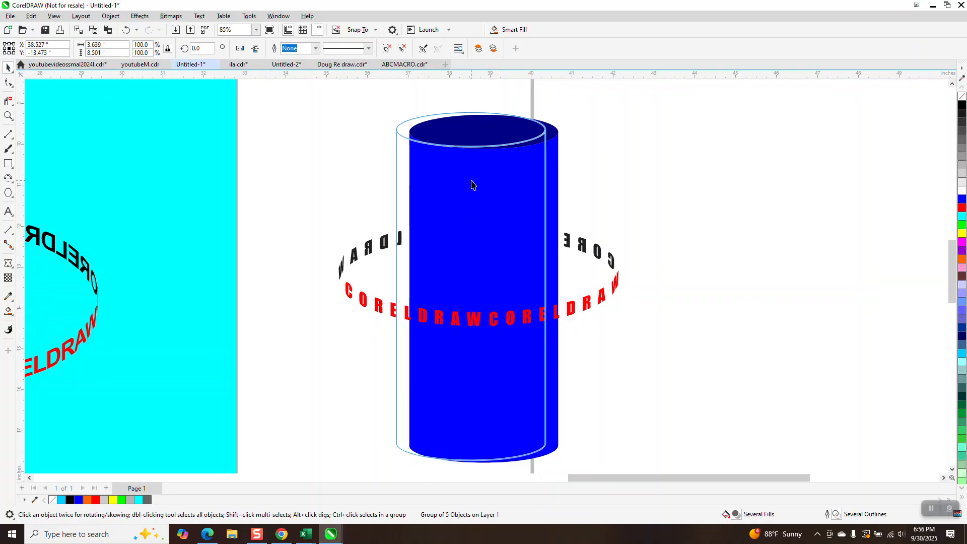
left_click_drag(472, 185, 478, 181)
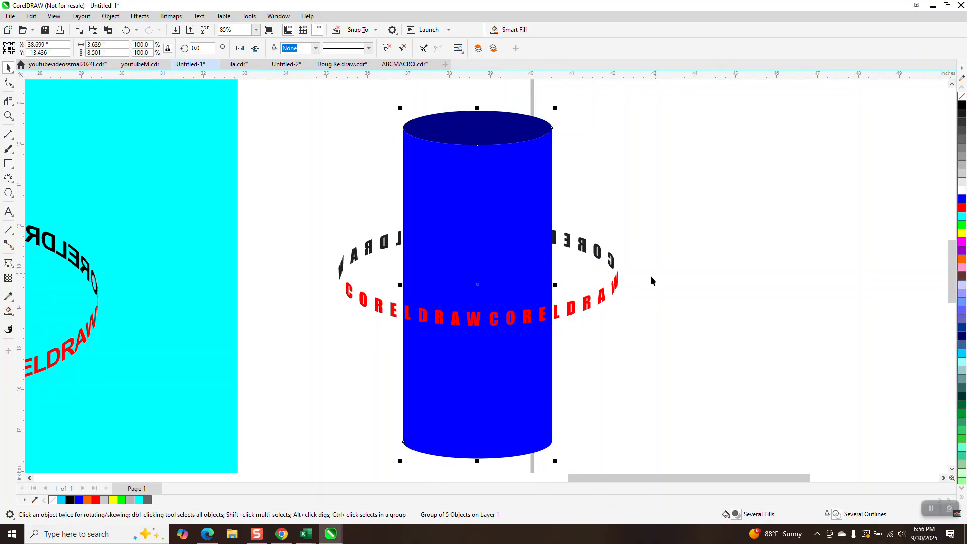
left_click(612, 290)
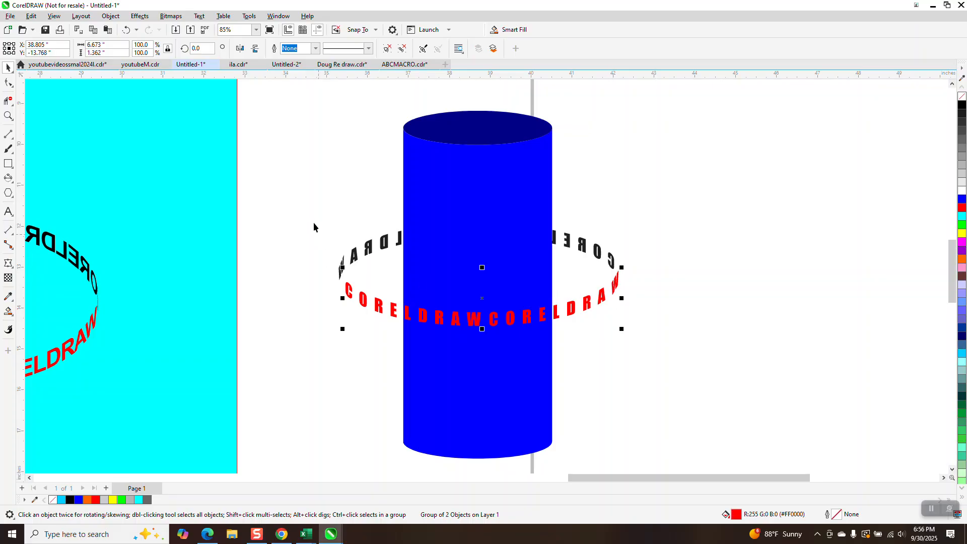
scroll(309, 272, "down", 1)
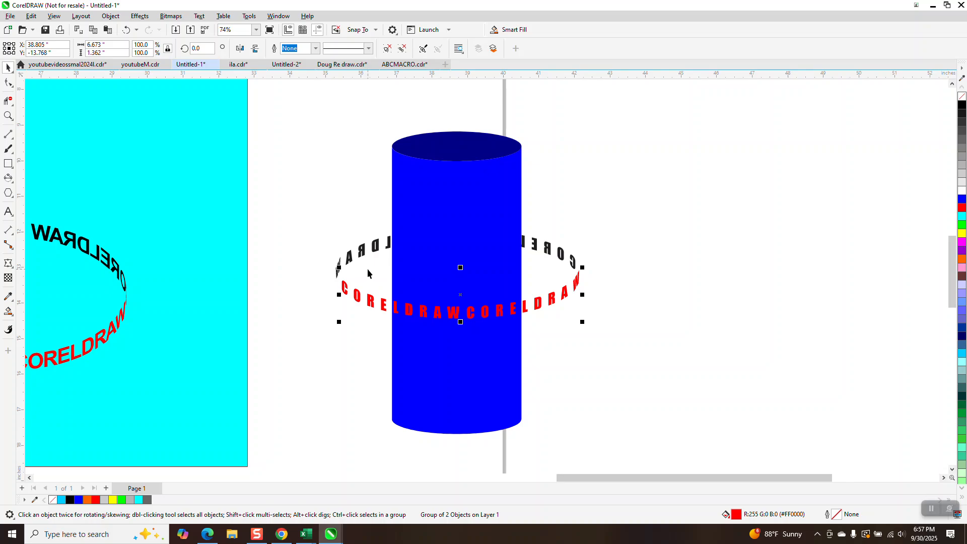
left_click(314, 272)
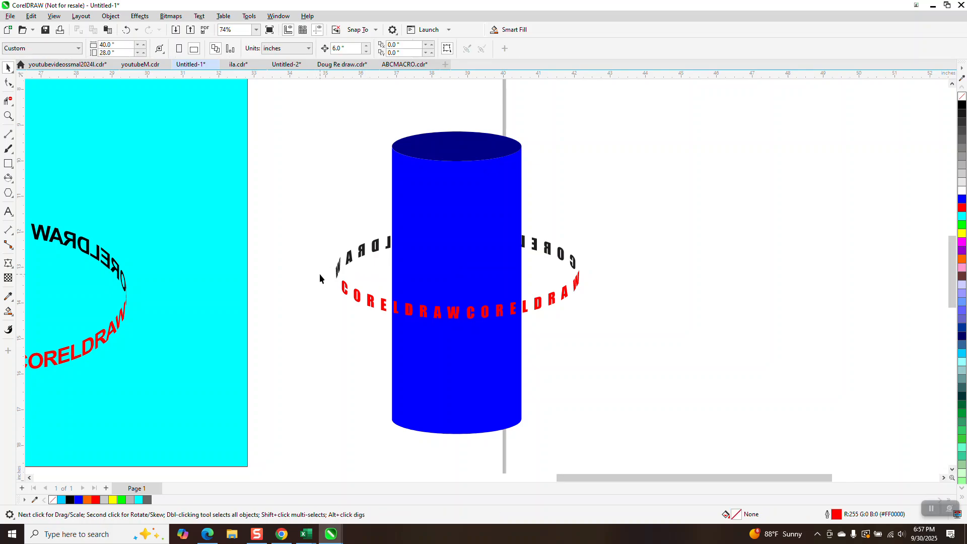
scroll(319, 273, "down", 5)
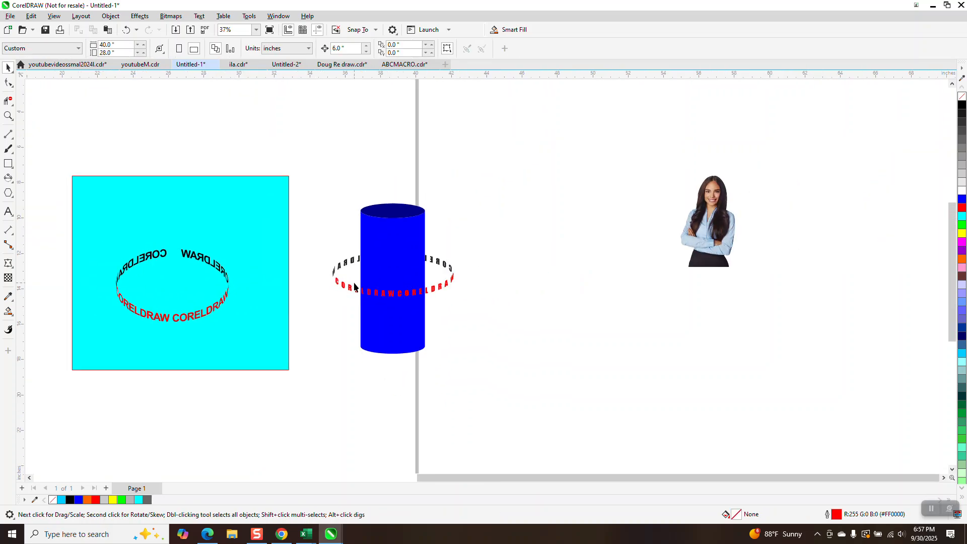